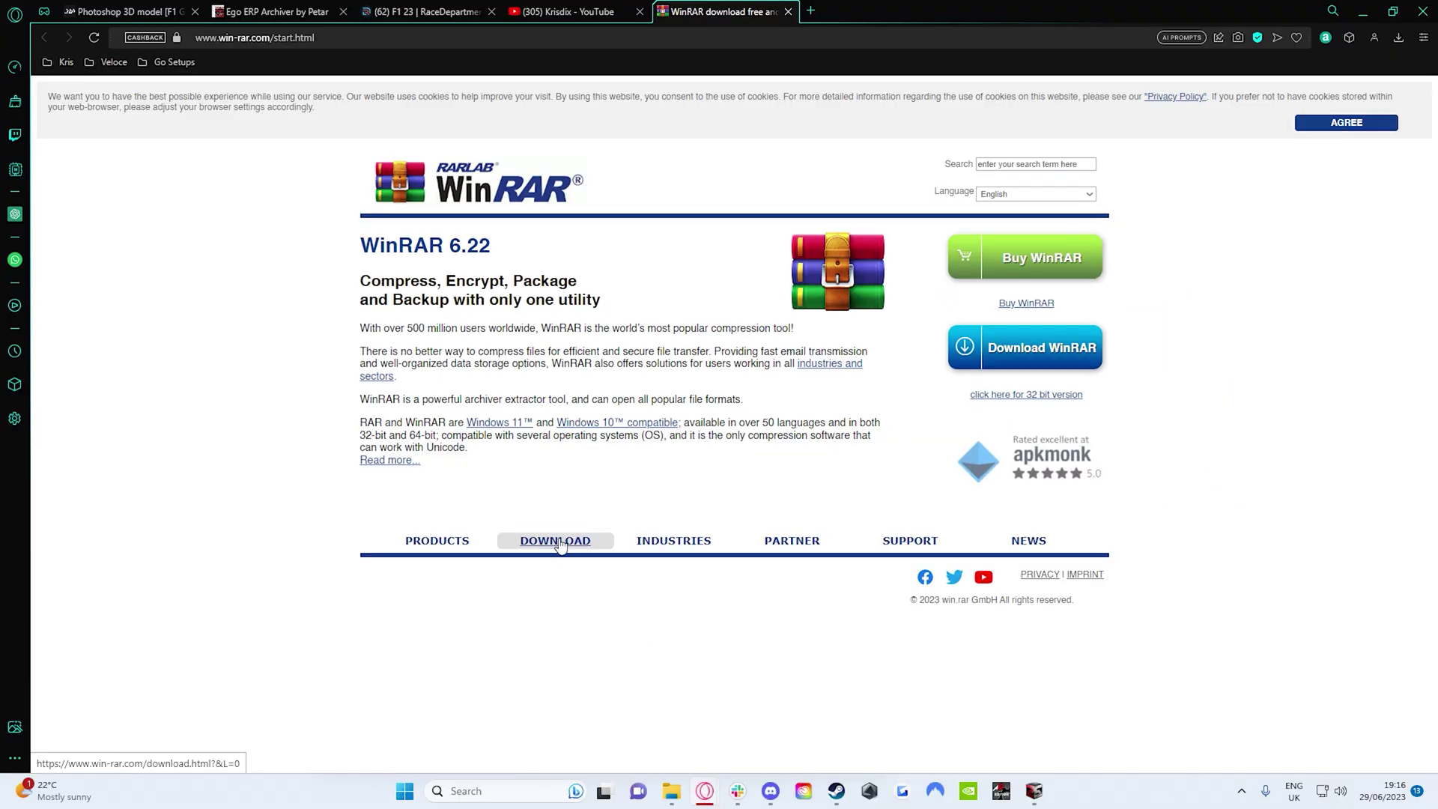
# - Open the WinRAR download page and reposition the Creative Cloud Desktop window showing the installed Photoshop versions
pyautogui.click(556, 541)
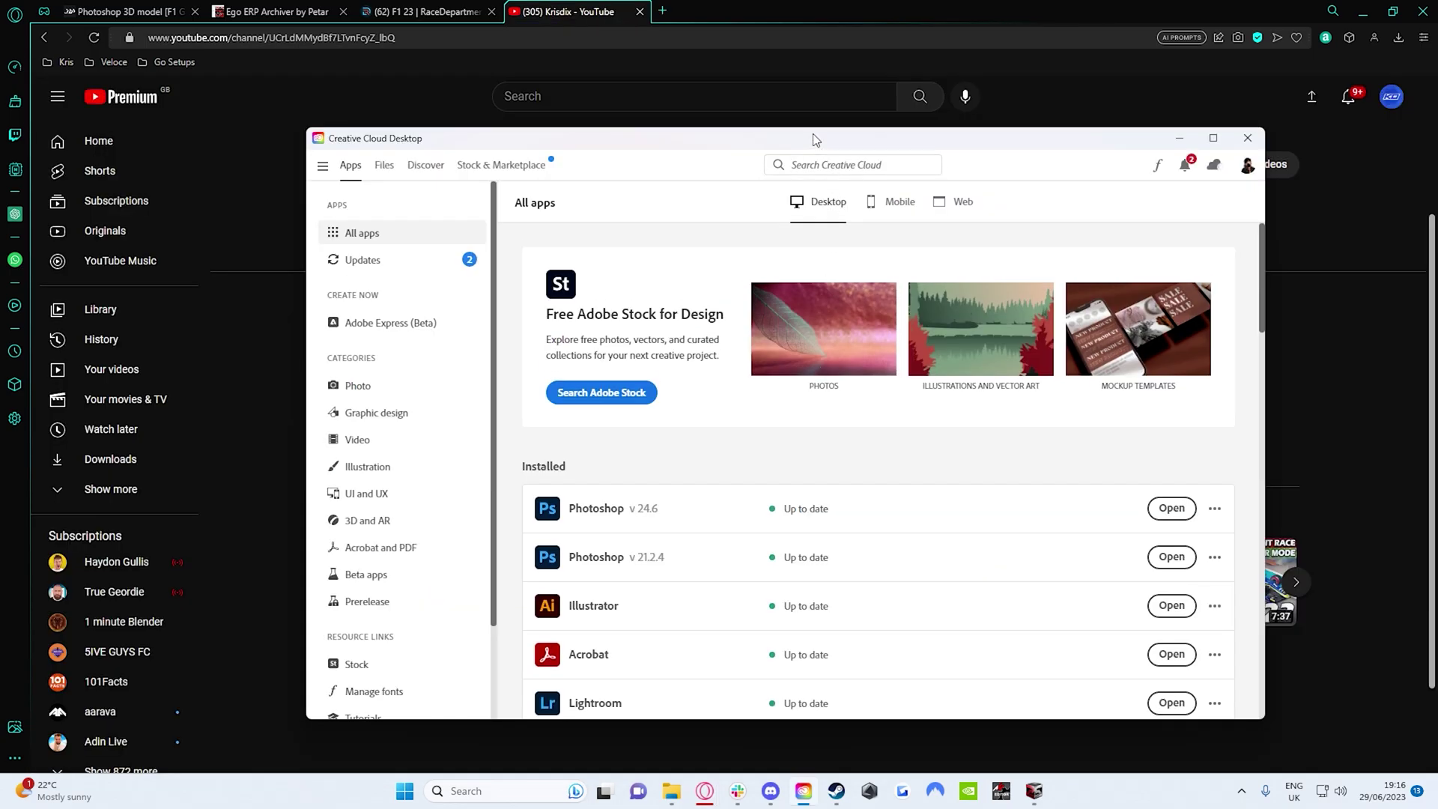
pyautogui.moveTo(815, 139); pyautogui.dragTo(753, 121)
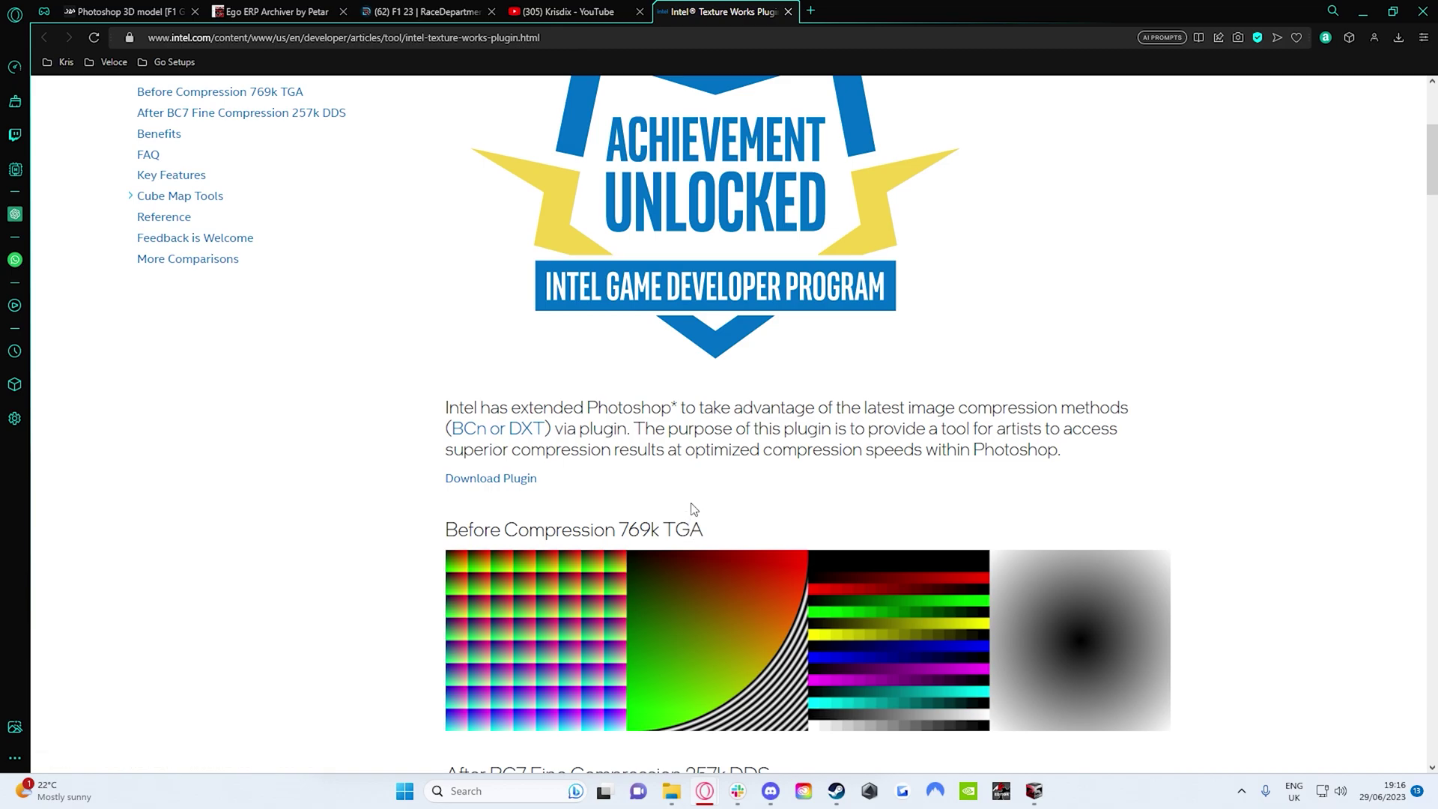
# - Open the Intel Texture Works plugin download page with its installation instructions, and look through the NVIDIA Texture Tools Exporter page
pyautogui.scroll(2, 694, 508)
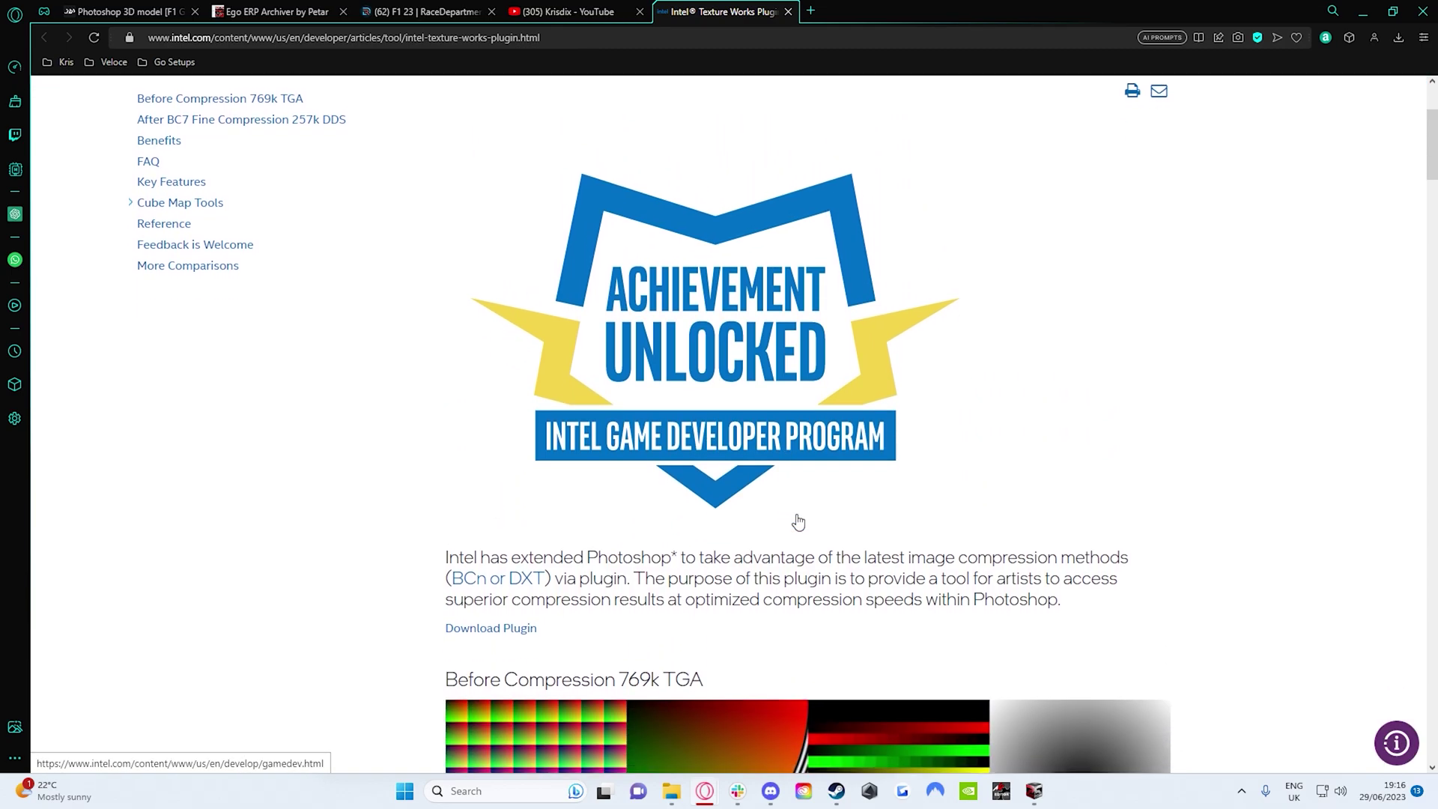
pyautogui.click(500, 628)
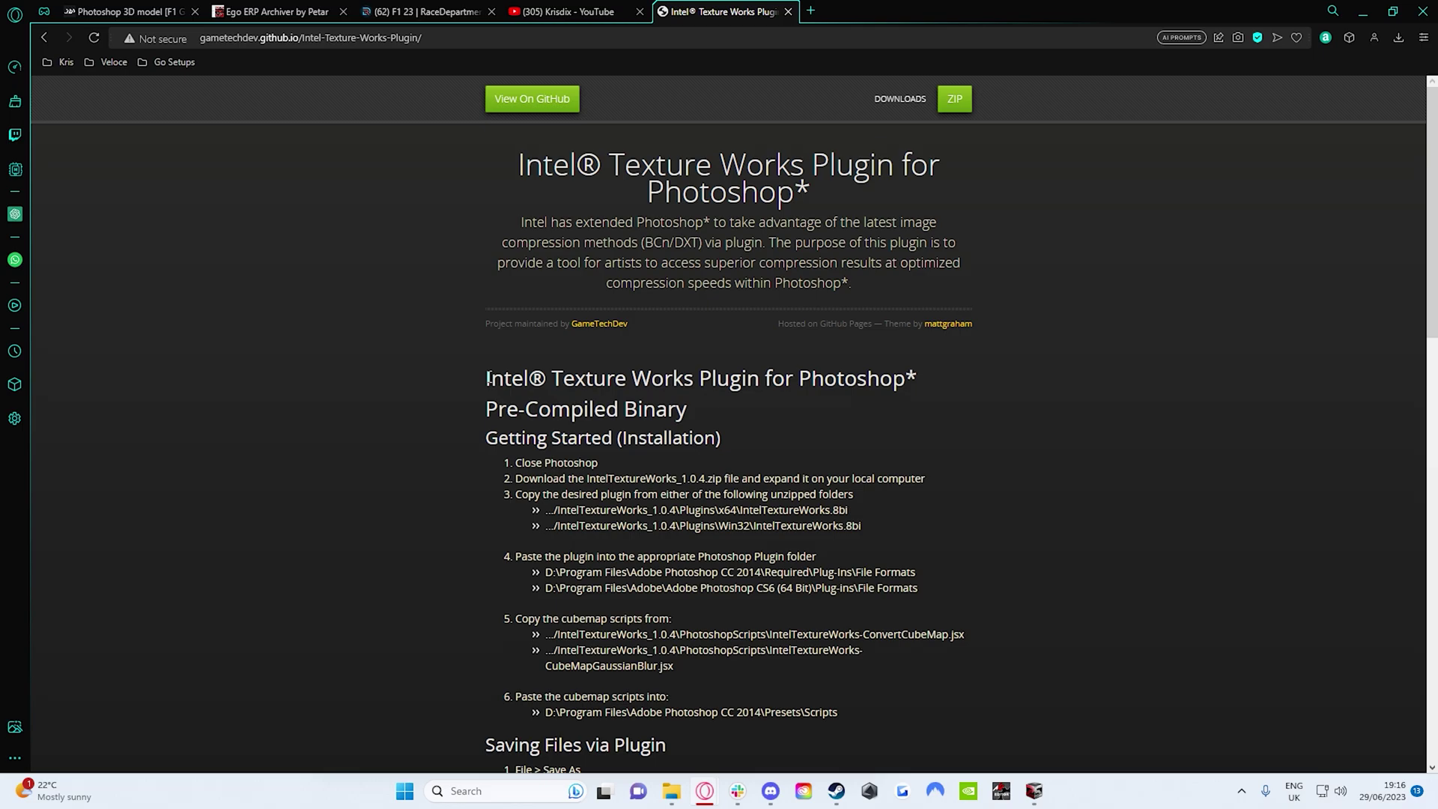
pyautogui.moveTo(487, 376); pyautogui.dragTo(892, 717)
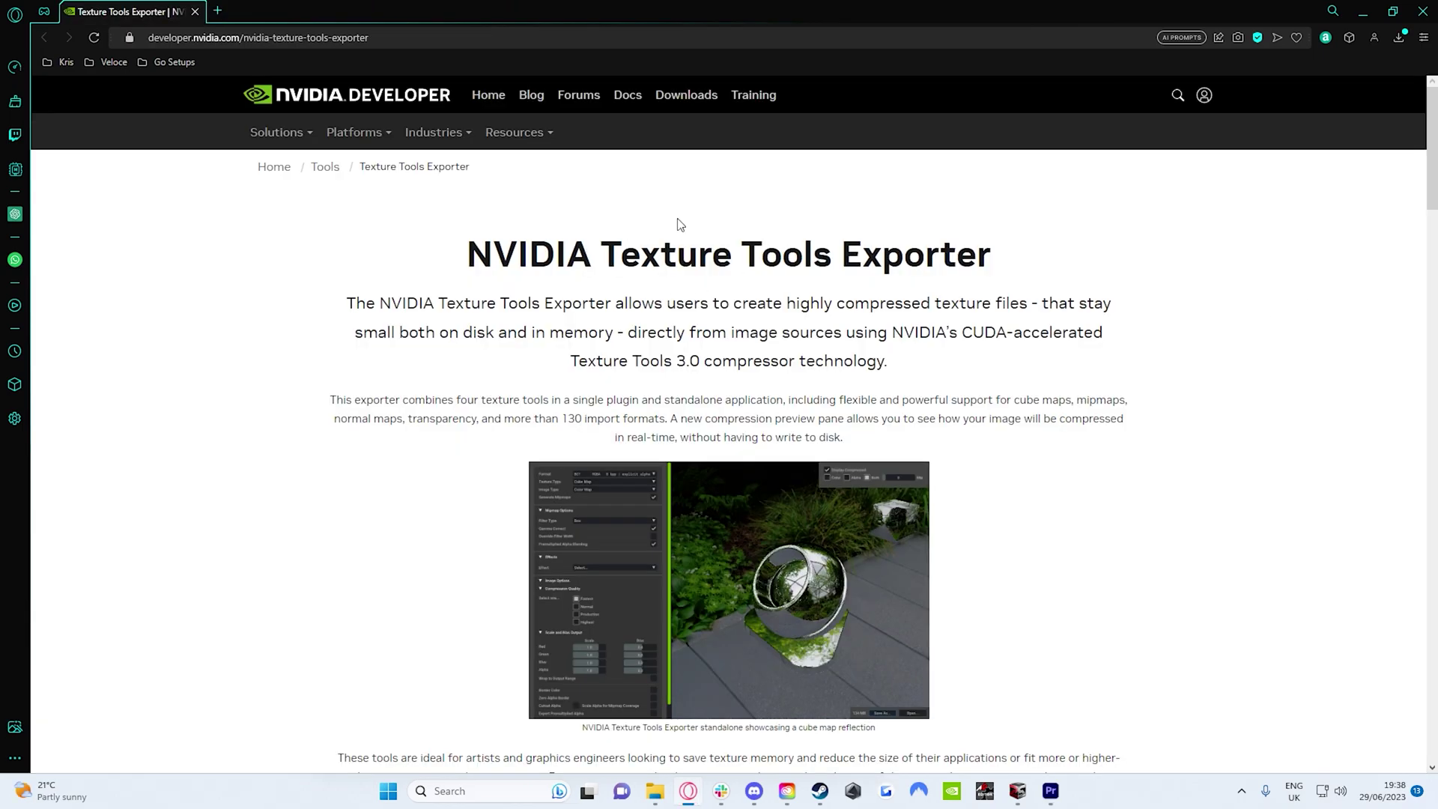
pyautogui.scroll(-15, 700, 228)
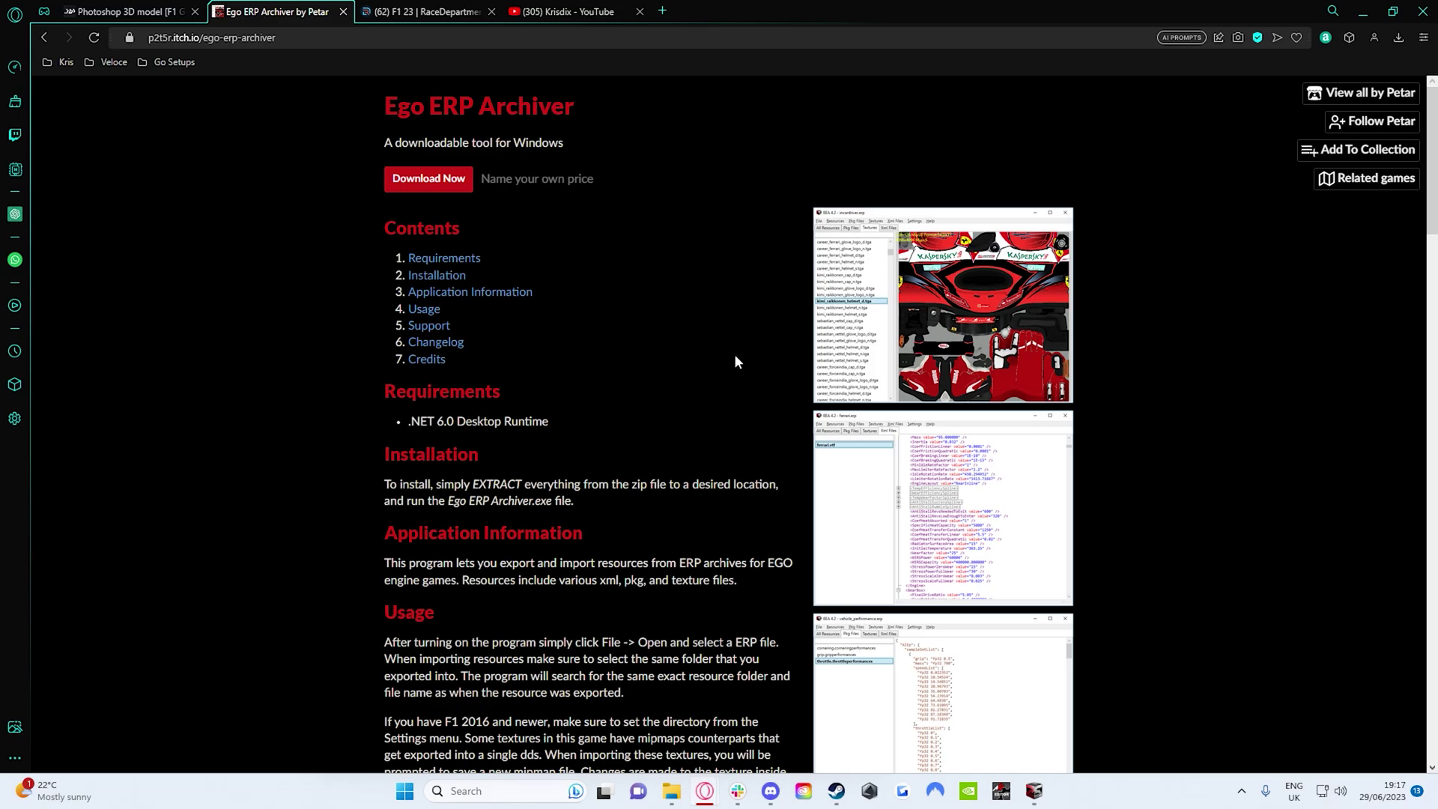
# - Switch to the Photoshop 3D model page and open the FOM Car template link under 2023 F1 Cars
pyautogui.hotkey('ctrl', 'Tab')
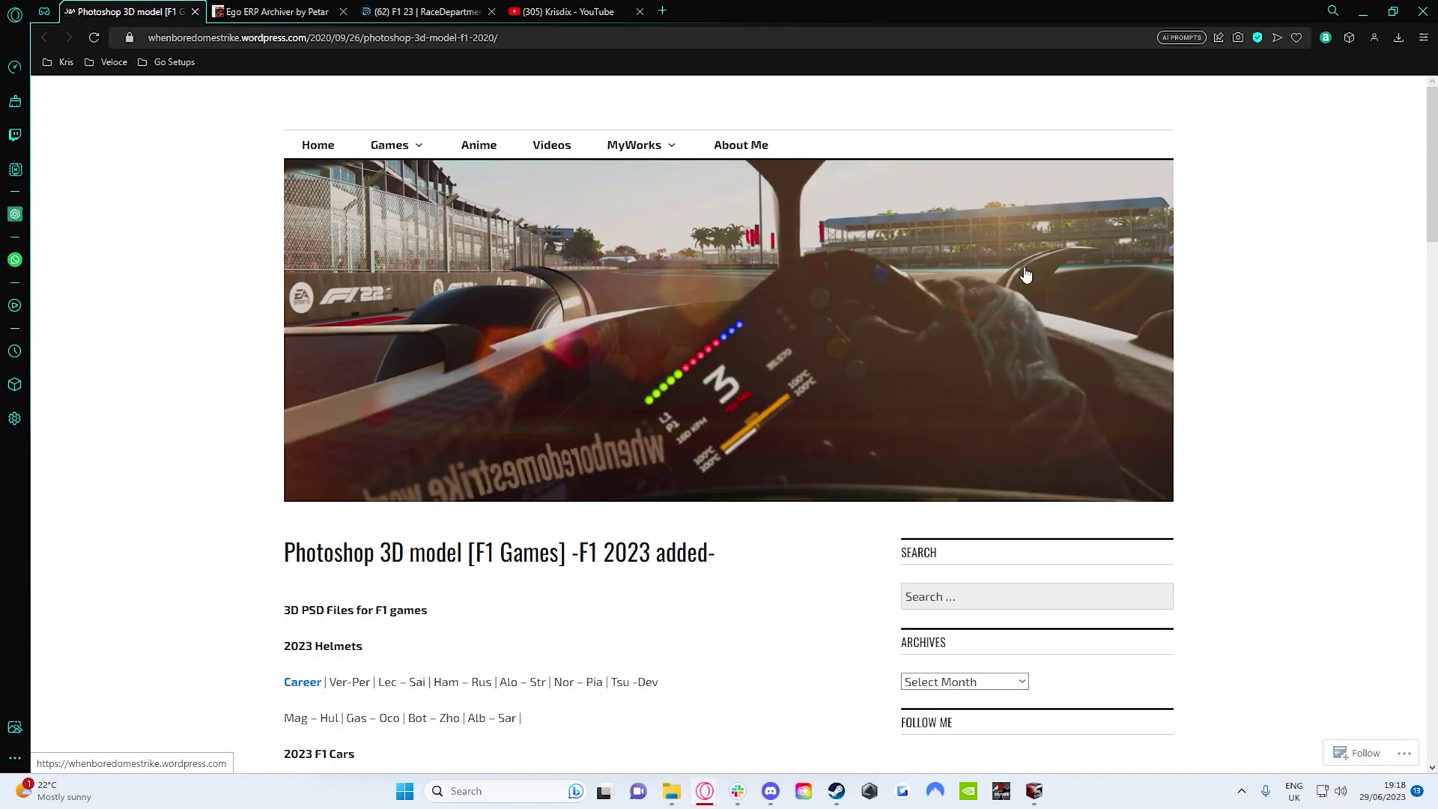
pyautogui.scroll(-4, 953, 510)
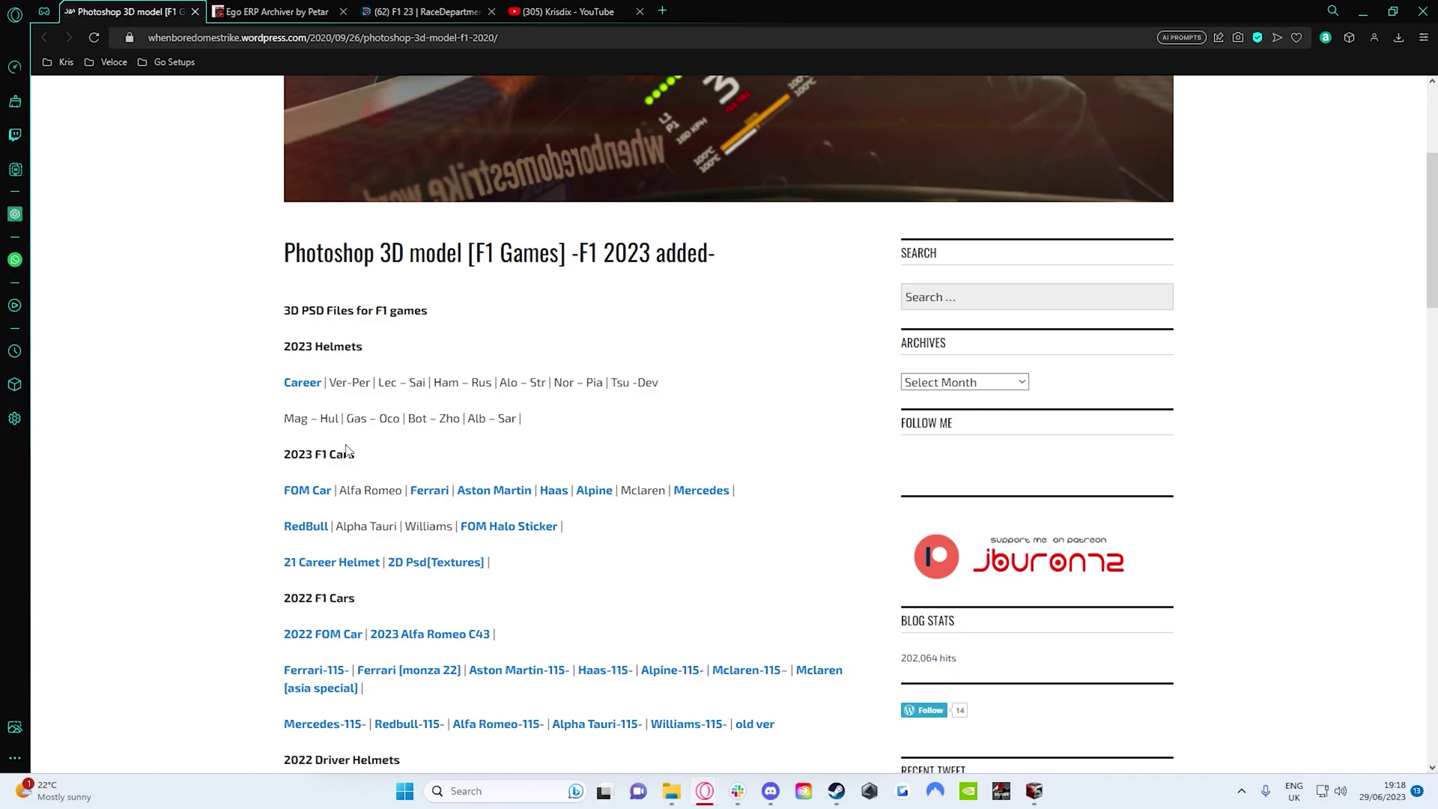
pyautogui.moveTo(602, 529); pyautogui.dragTo(254, 486)
pyautogui.click(245, 485)
pyautogui.click(317, 493)
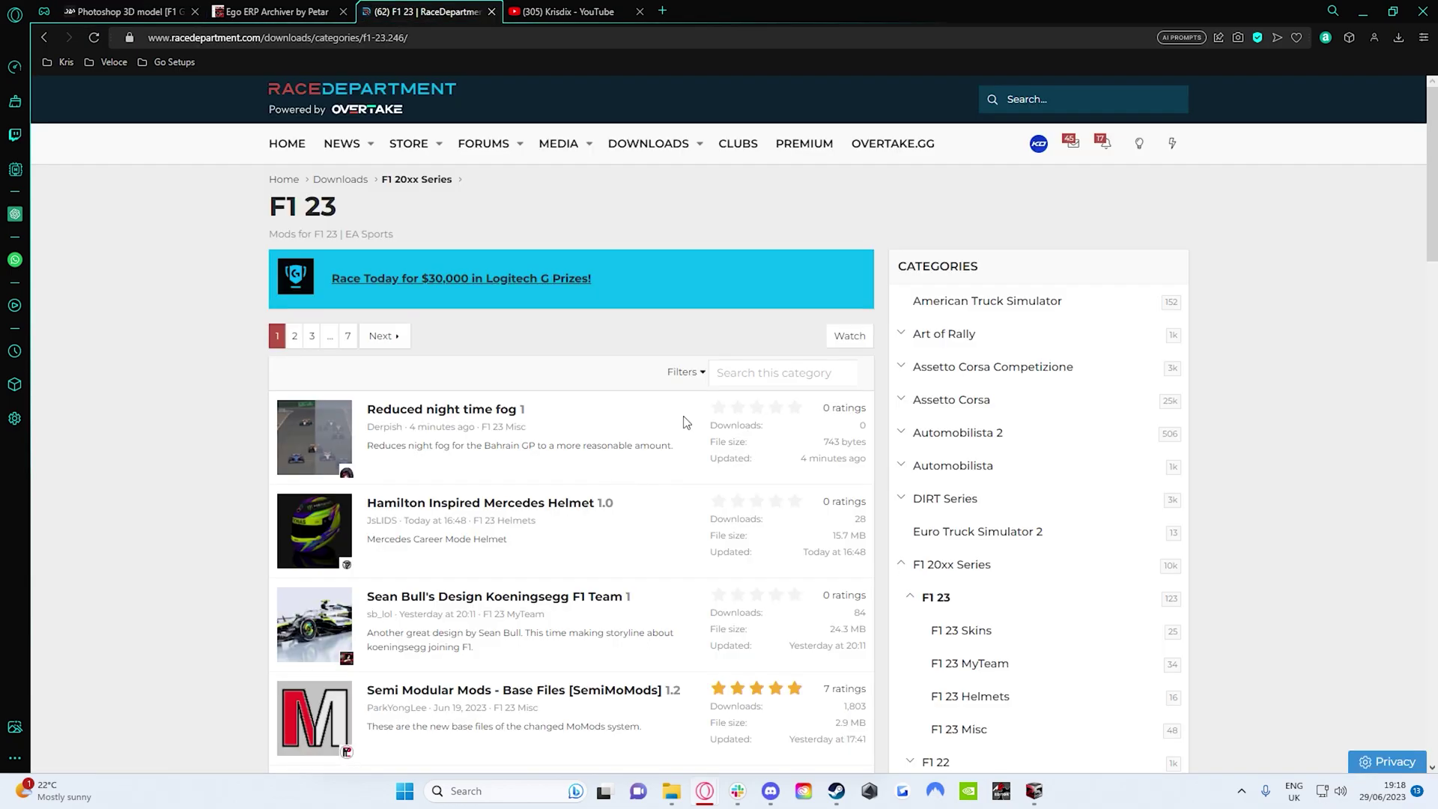
# - Browse the F1 23 mods listed in the RaceDepartment downloads section
pyautogui.scroll(-1, 686, 422)
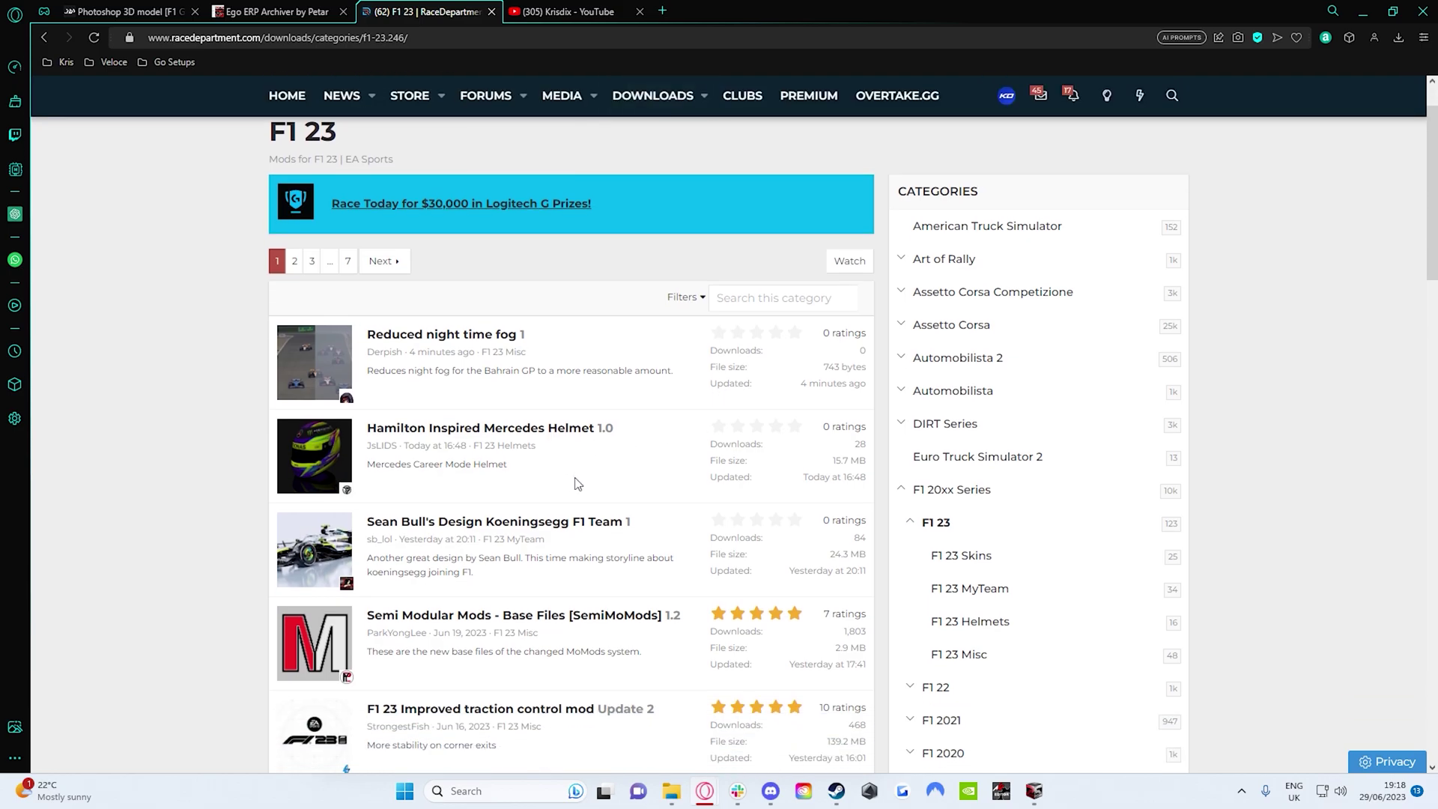
pyautogui.scroll(1, 592, 456)
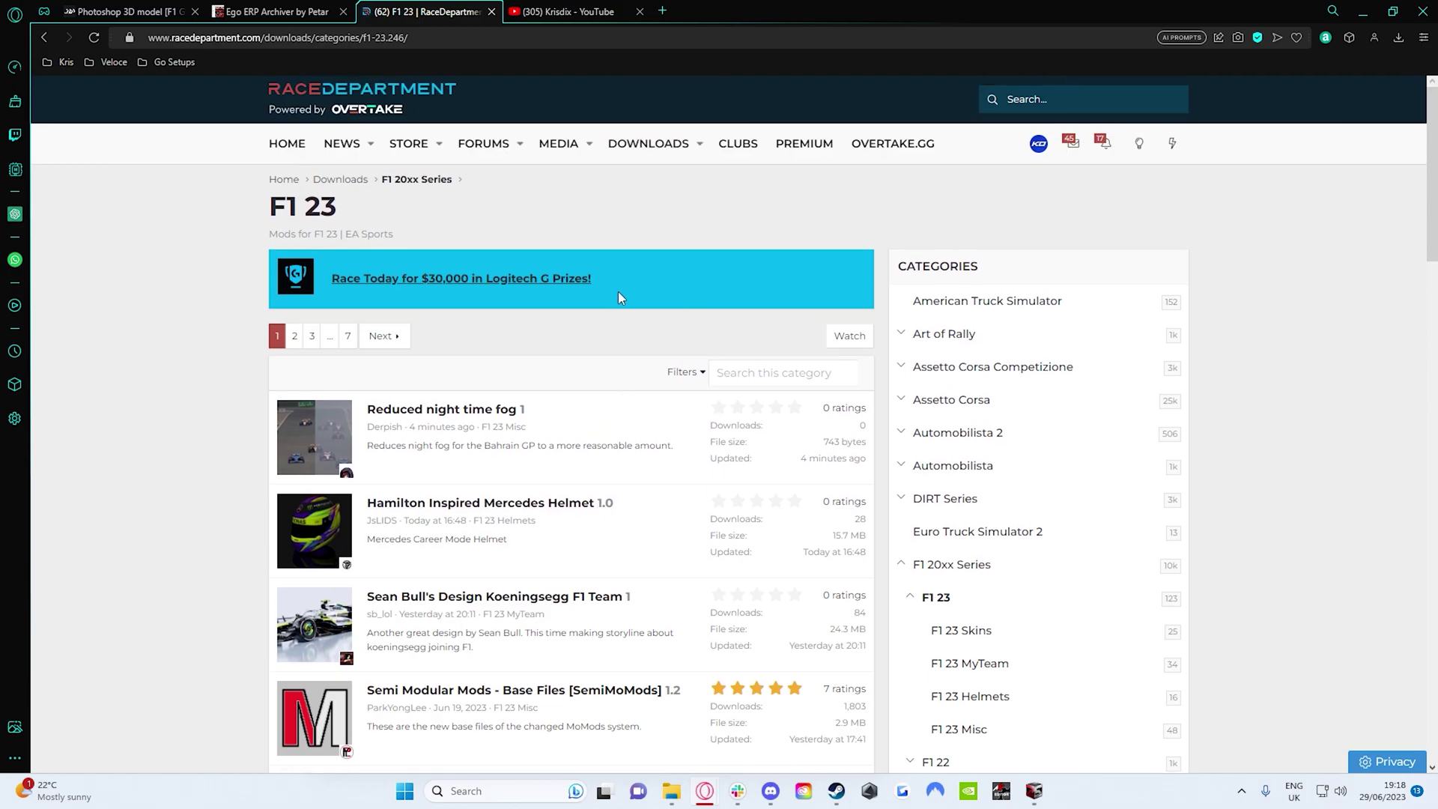
pyautogui.scroll(-5, 618, 292)
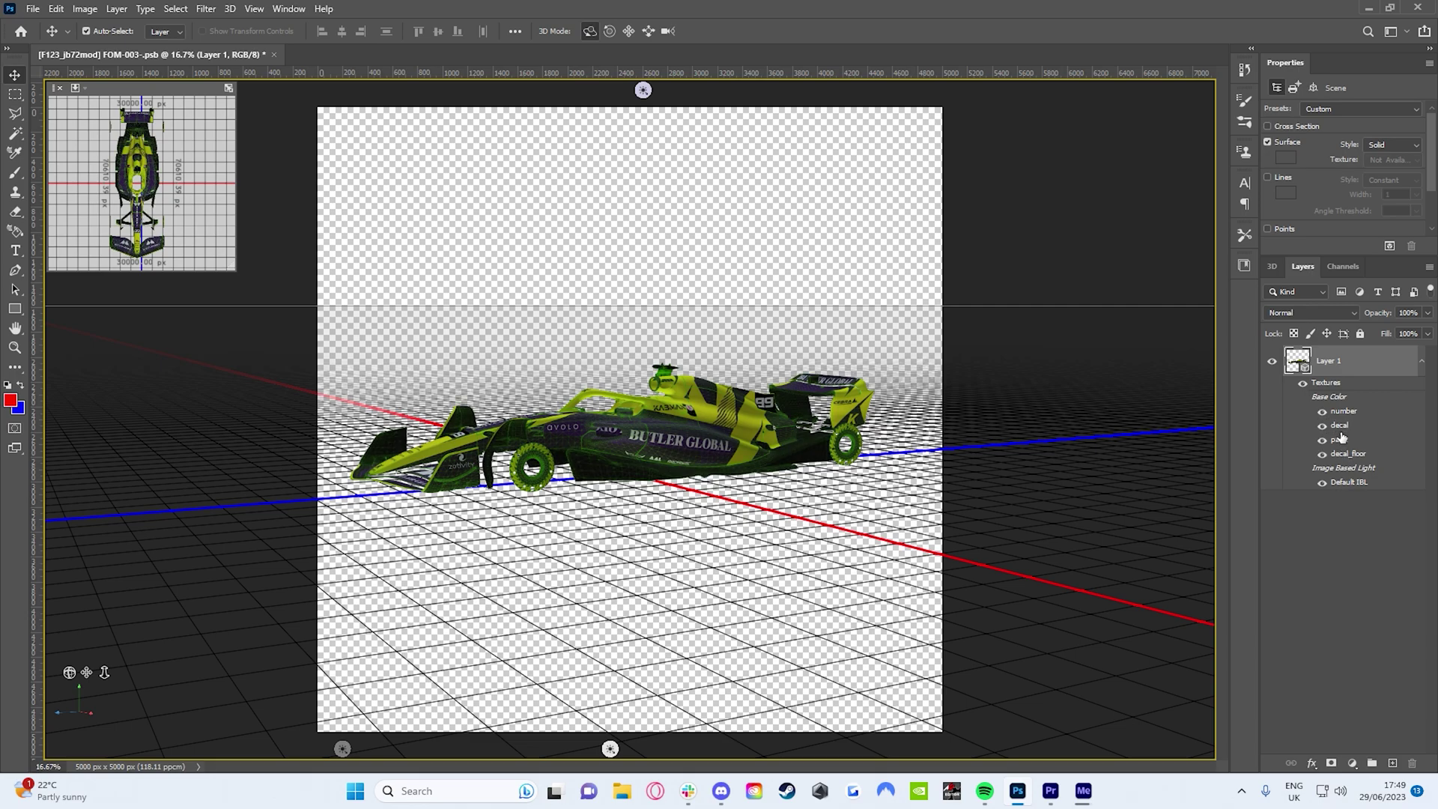
# - Open the 3D car's paint texture, turn off its UV overlays, and check the livery with the wireframe layer hidden and shown
pyautogui.doubleClick(1338, 440)
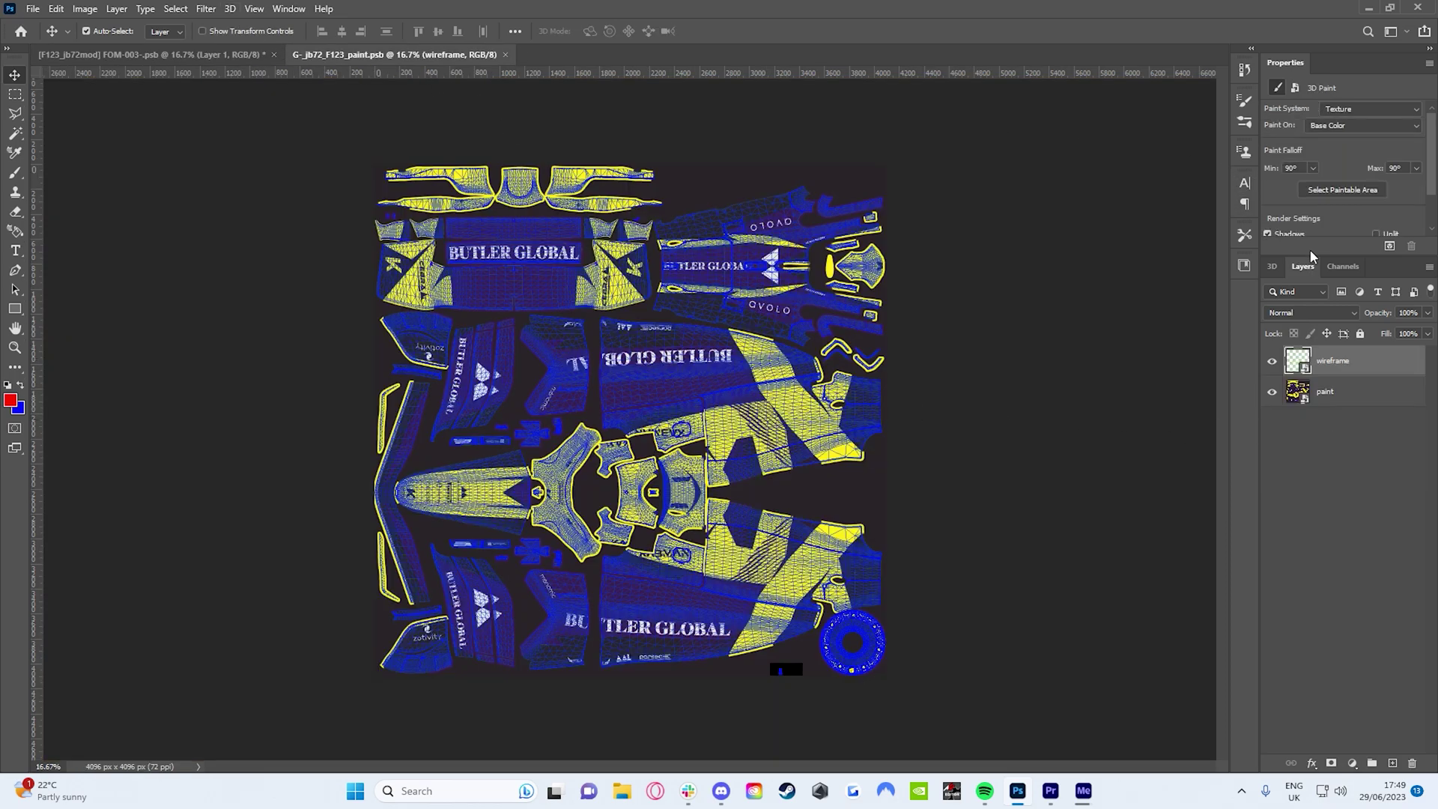
pyautogui.scroll(-2, 1325, 210)
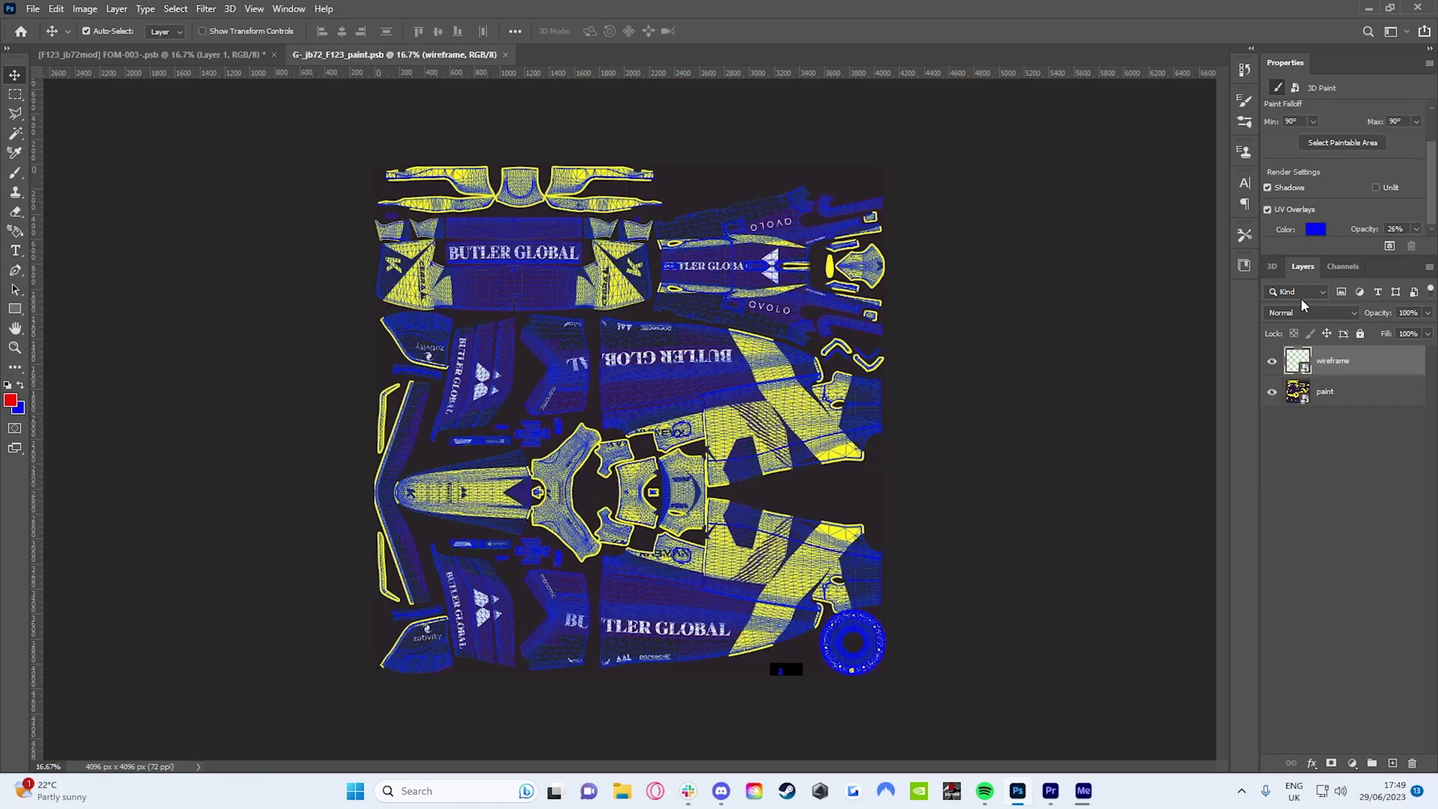
pyautogui.click(1272, 364)
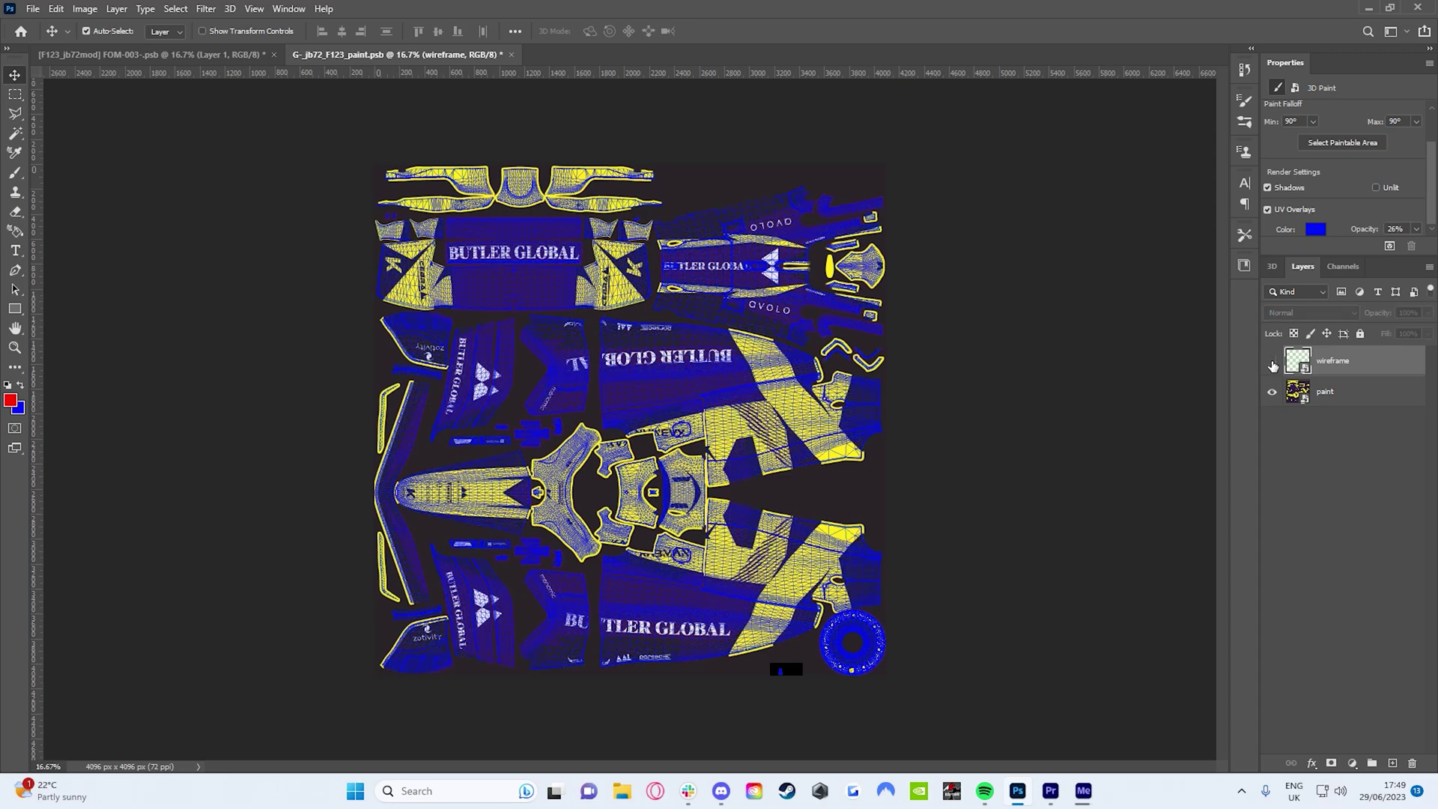
pyautogui.click(1270, 209)
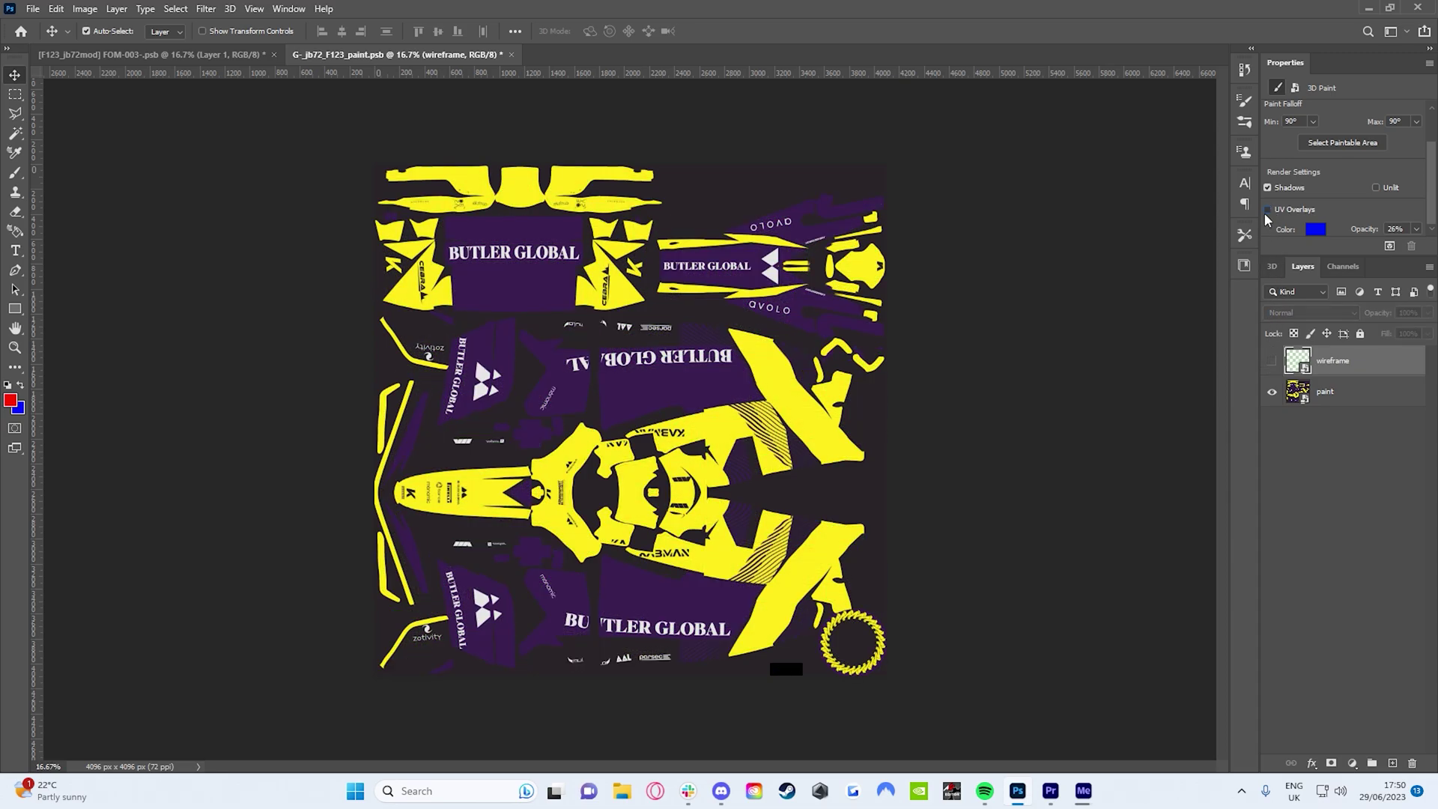
pyautogui.click(1272, 362)
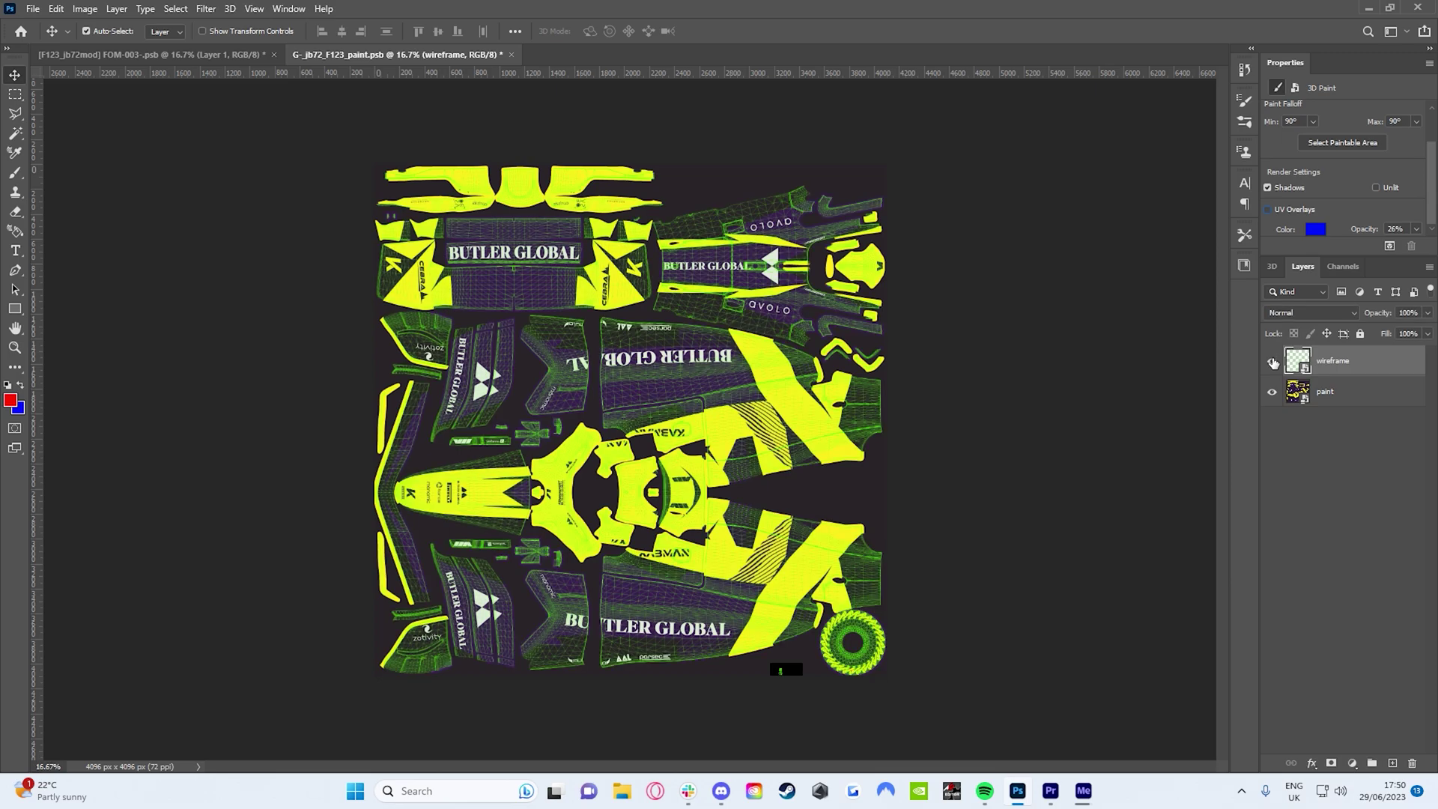
pyautogui.click(1273, 362)
pyautogui.click(1273, 362)
# - Place the Ladie dachshund graphic from the library onto the paint texture, save it and check it on the 3D car
pyautogui.click(1243, 265)
pyautogui.scroll(-5, 1151, 477)
pyautogui.scroll(-10, 1151, 478)
pyautogui.moveTo(1153, 528); pyautogui.dragTo(762, 563)
pyautogui.press('Return')
pyautogui.hotkey('ctrl', 's')
pyautogui.click(67, 56)
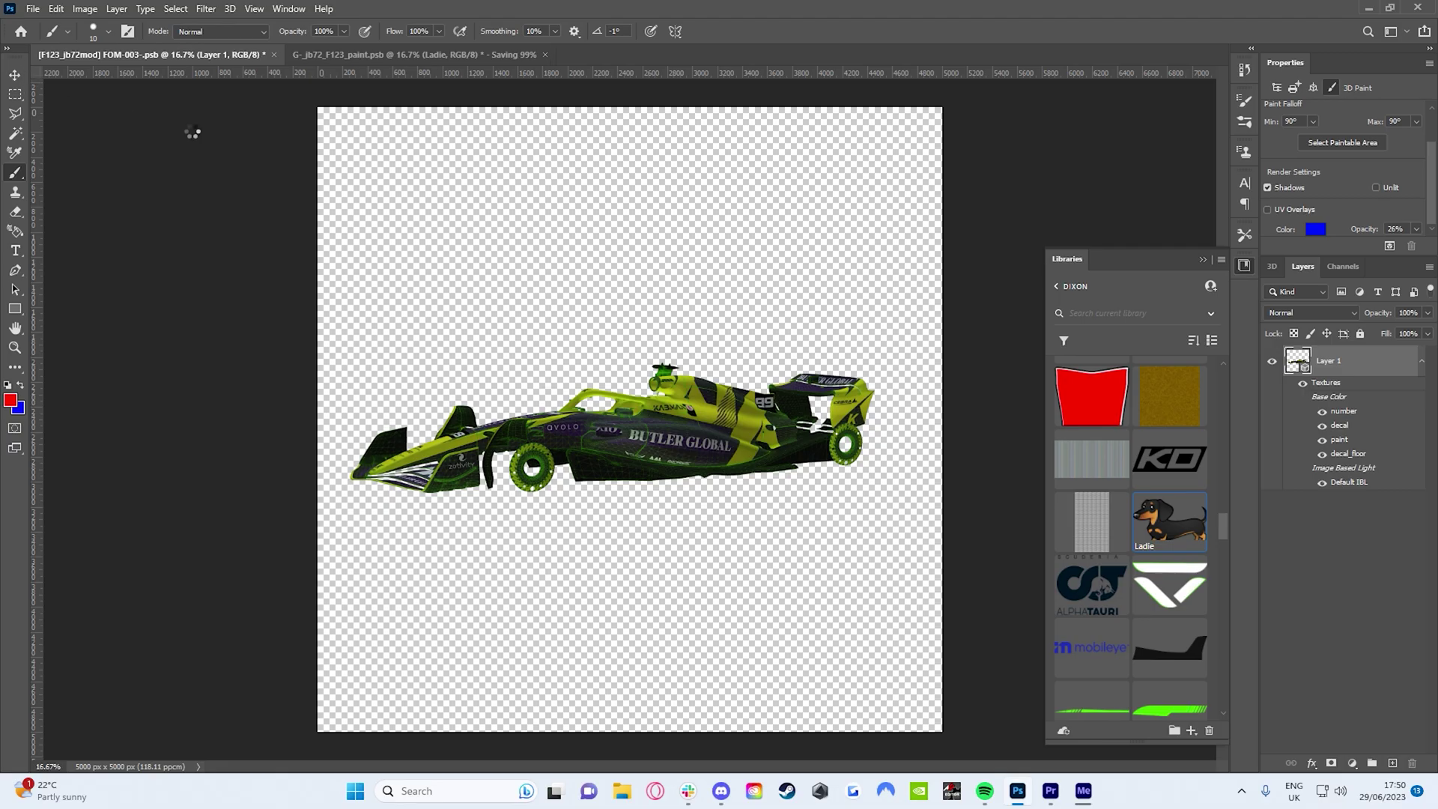
pyautogui.press('v')
pyautogui.moveTo(667, 296)
pyautogui.mouseDown()
pyautogui.moveTo(704, 291)
pyautogui.moveTo(645, 305)
pyautogui.mouseUp()
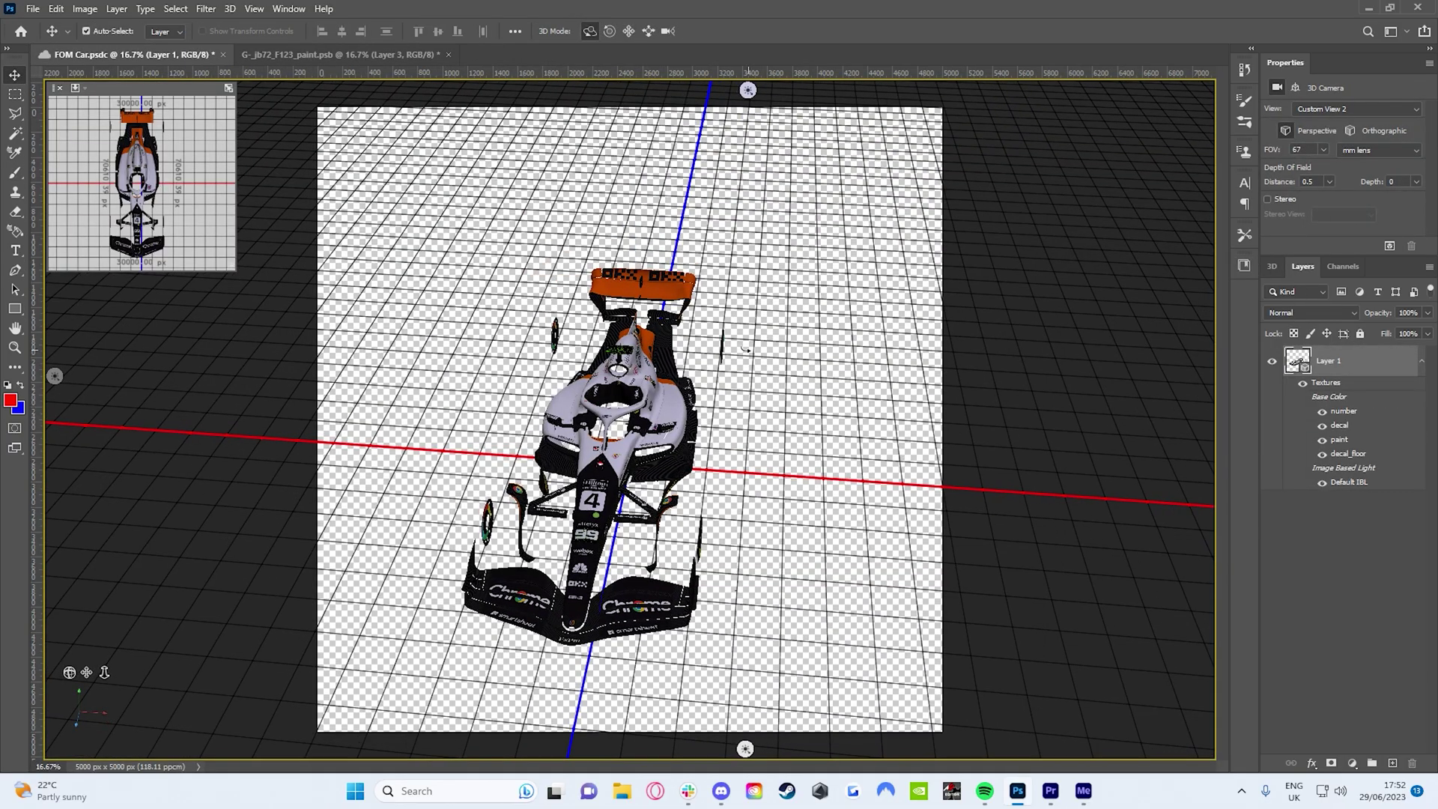
# - Duplicate the white V-shaped logo in the decal floor texture, turn the copy upside down and place it by the lower DeWalt logo
pyautogui.moveTo(745, 349); pyautogui.dragTo(560, 318)
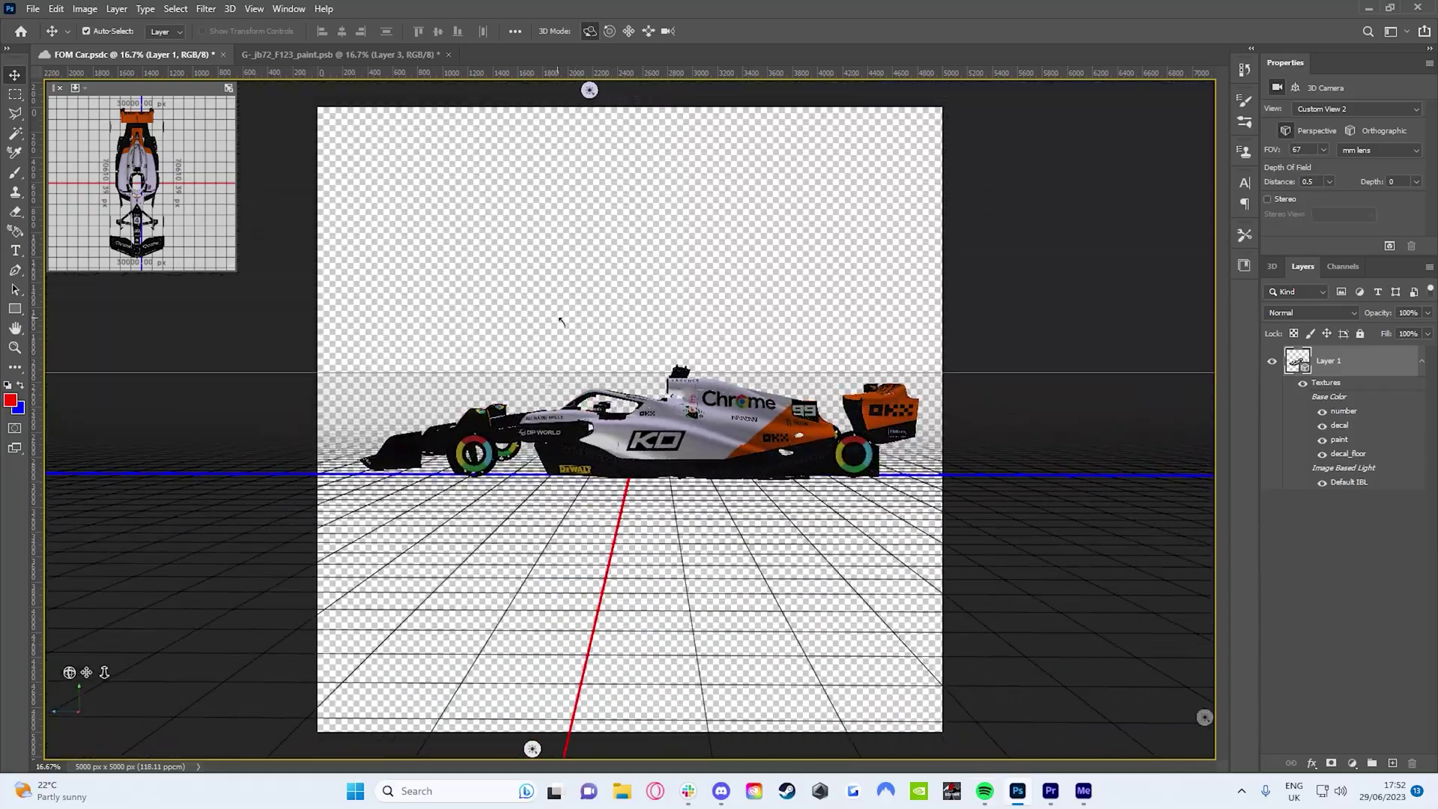
pyautogui.hotkey('ctrl', '+')
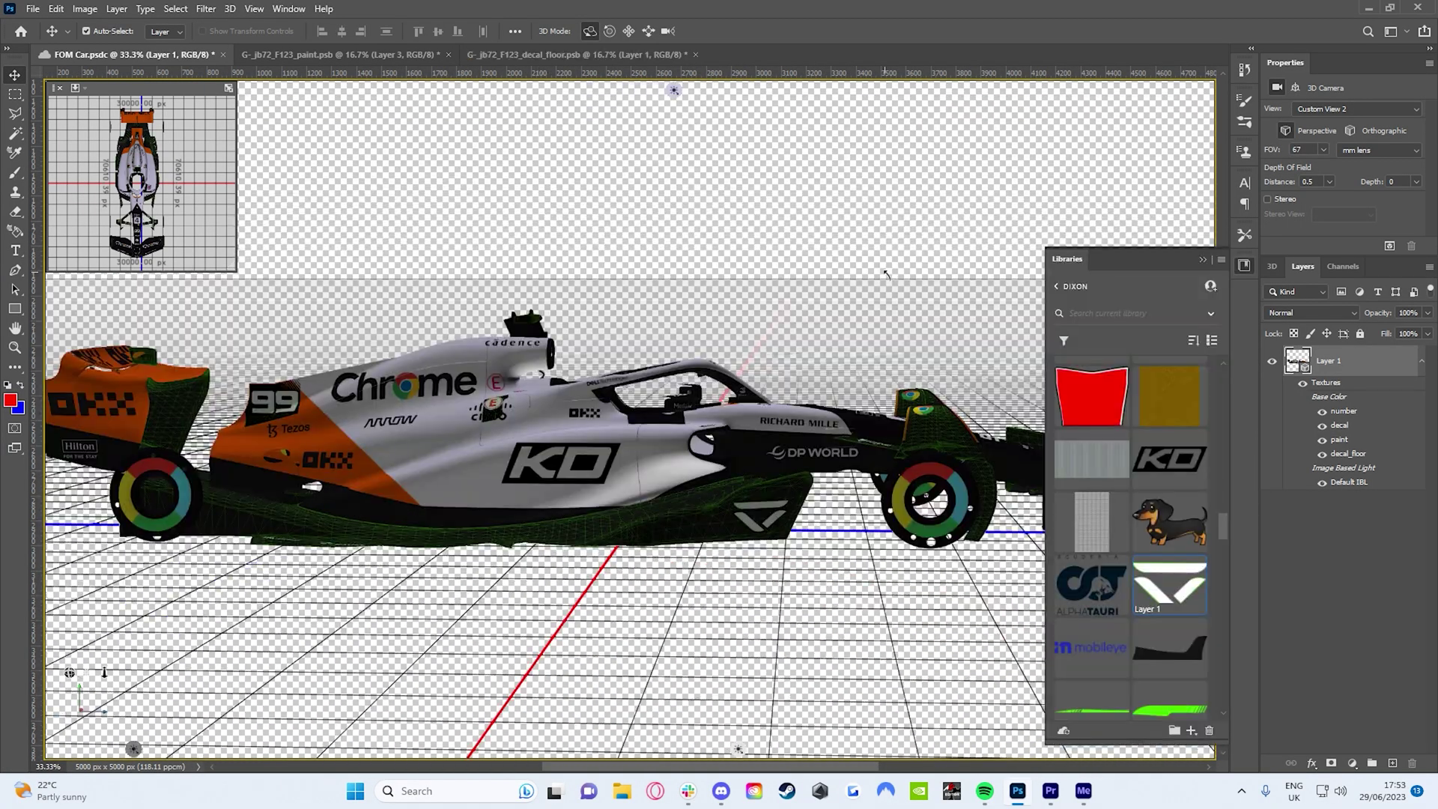
pyautogui.moveTo(659, 299); pyautogui.dragTo(539, 269)
pyautogui.click(497, 56)
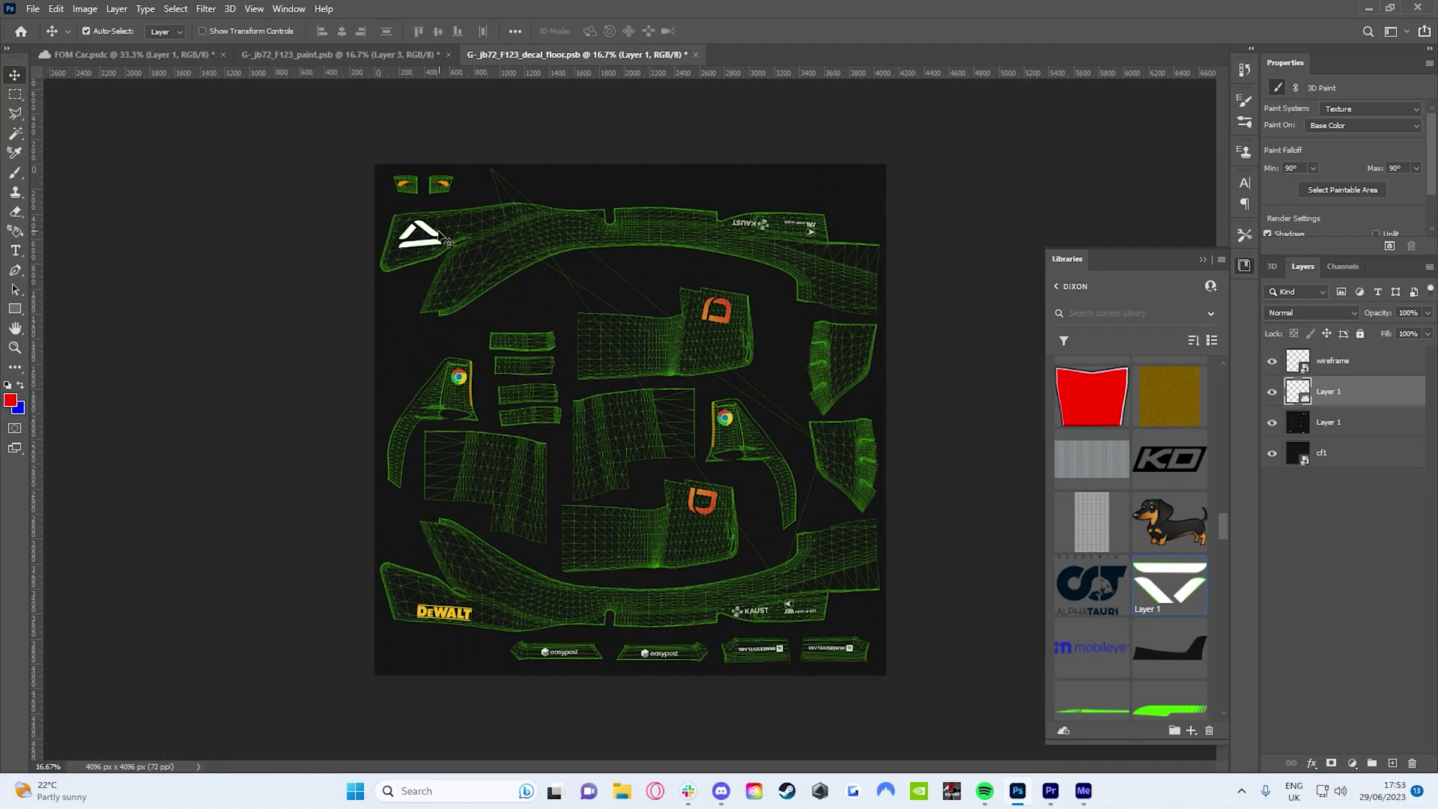
pyautogui.rightClick(1347, 393)
pyautogui.click(1183, 147)
pyautogui.hotkey('ctrl', 't')
pyautogui.rightClick(421, 233)
pyautogui.click(461, 345)
pyautogui.press('Return')
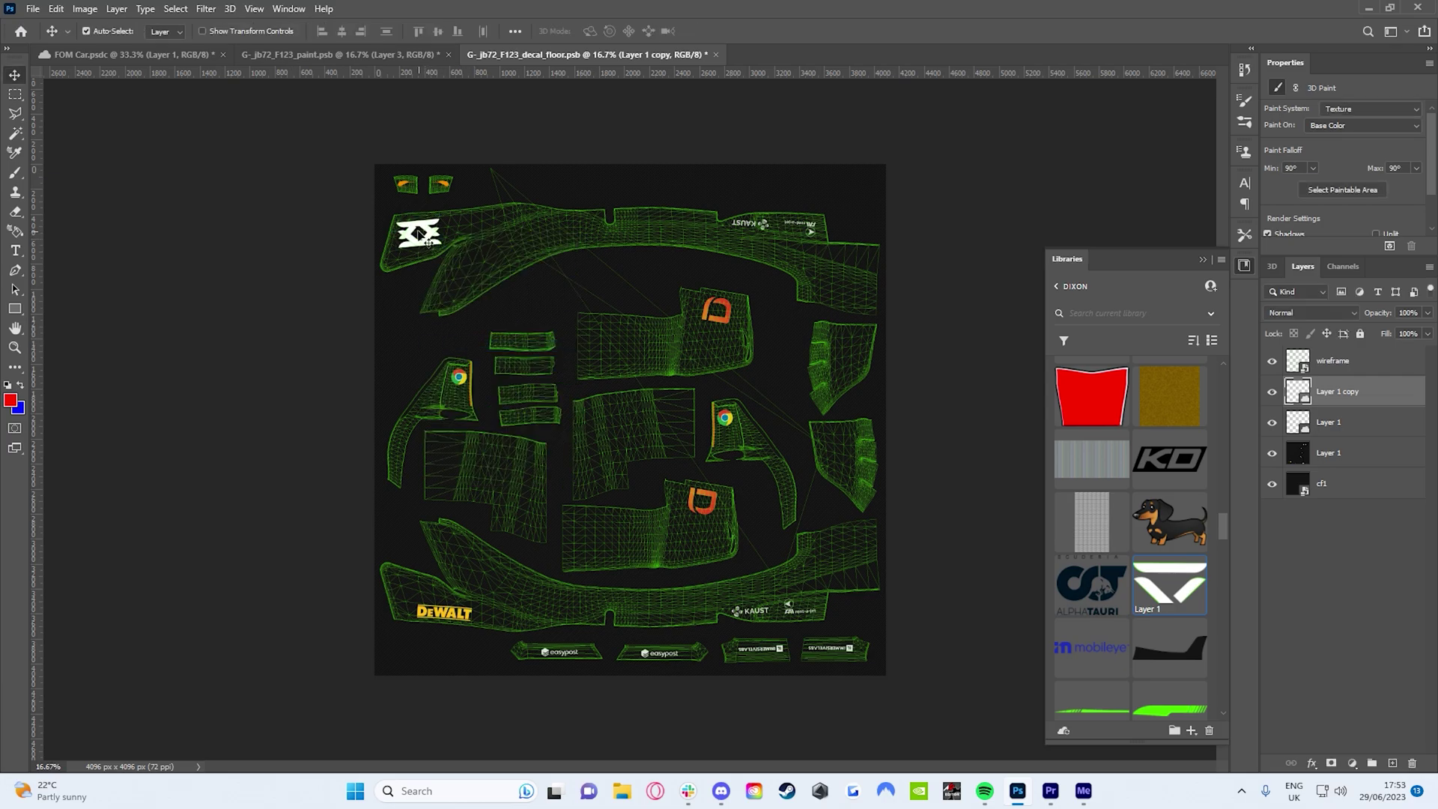
pyautogui.moveTo(427, 250); pyautogui.dragTo(422, 609)
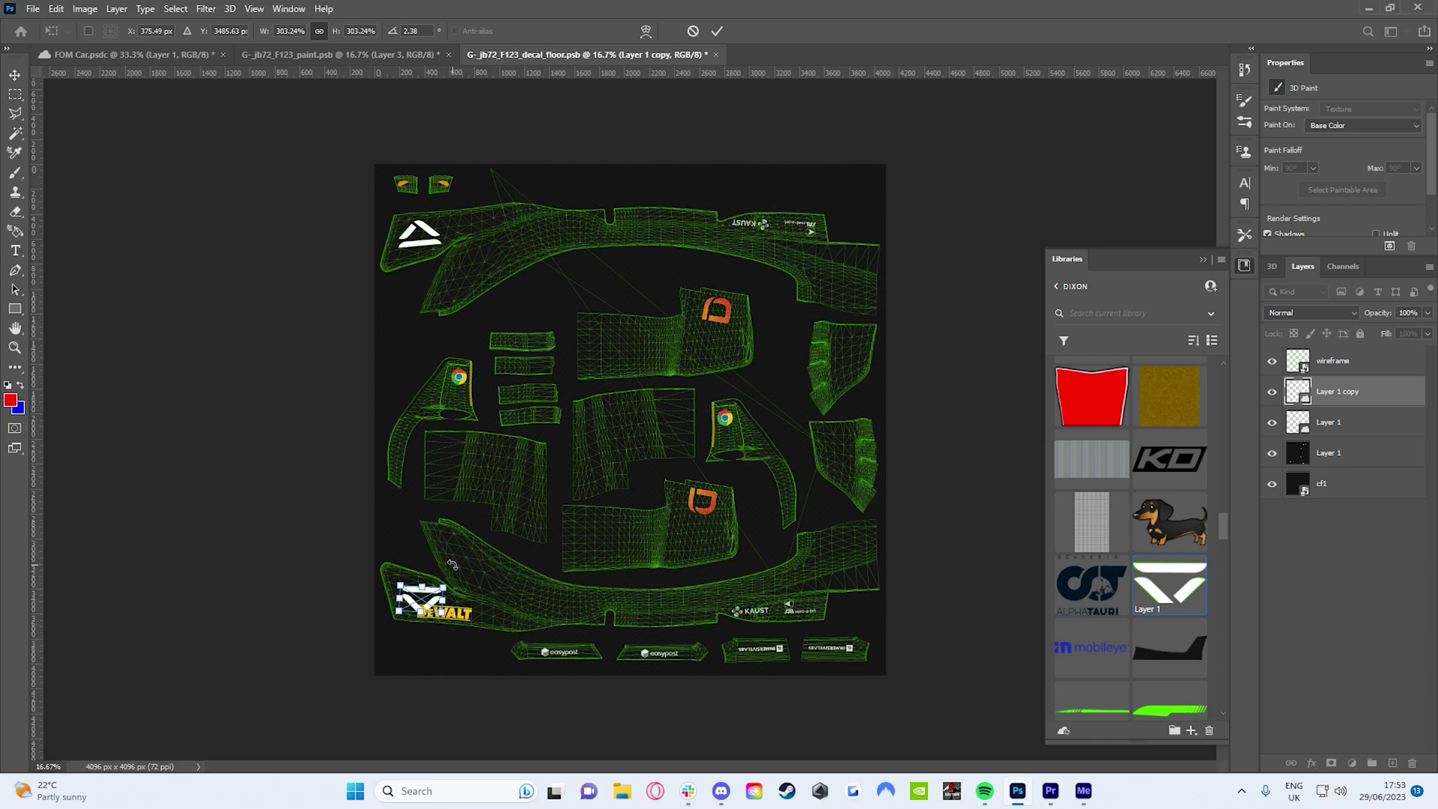
# - Remove the lower DeWalt logo from its layer in the decal floor texture, save the texture and return to the car model
pyautogui.click(473, 622)
pyautogui.click(15, 94)
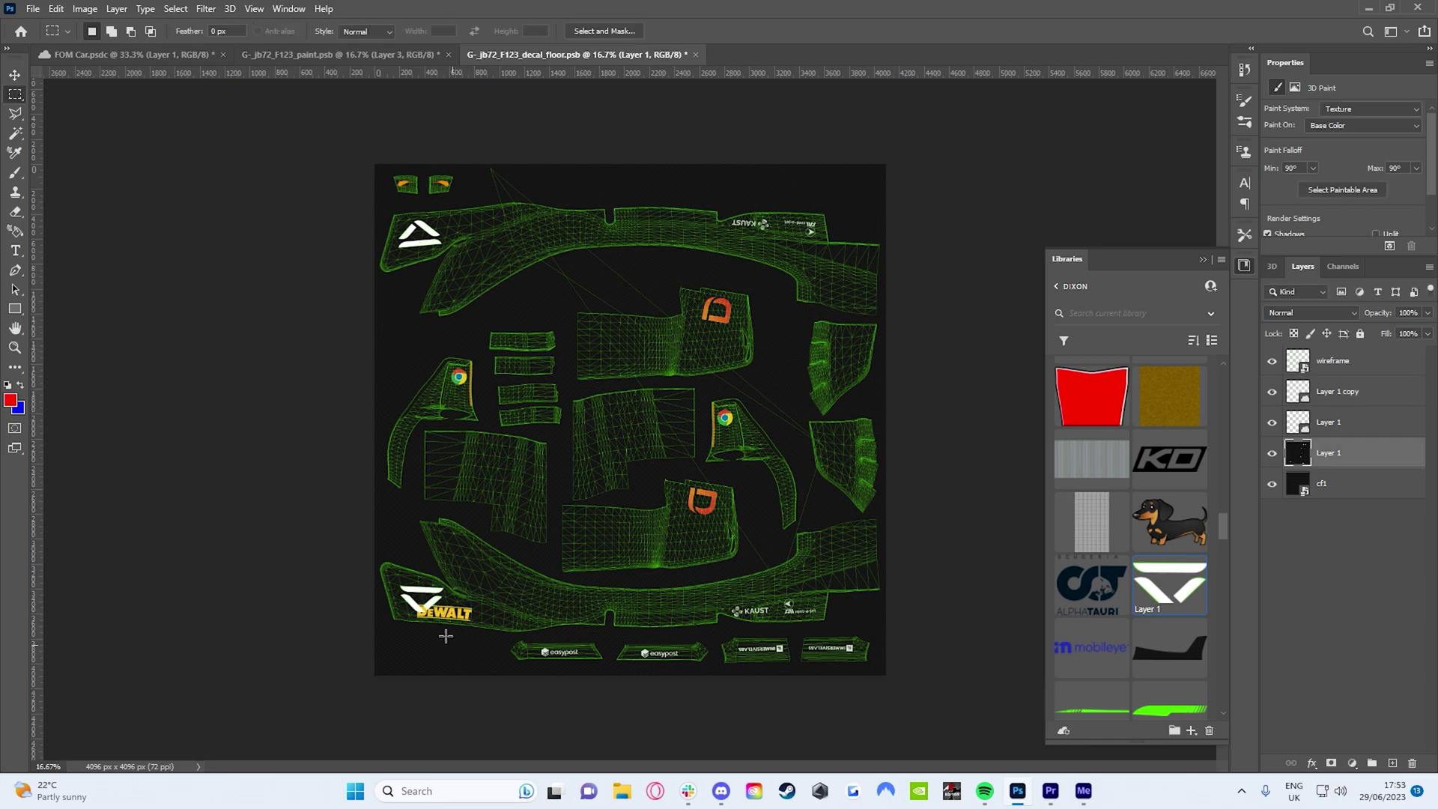
pyautogui.moveTo(407, 587); pyautogui.dragTo(470, 623)
pyautogui.rightClick(472, 623)
pyautogui.click(509, 536)
pyautogui.hotkey('ctrl', 's')
pyautogui.click(157, 56)
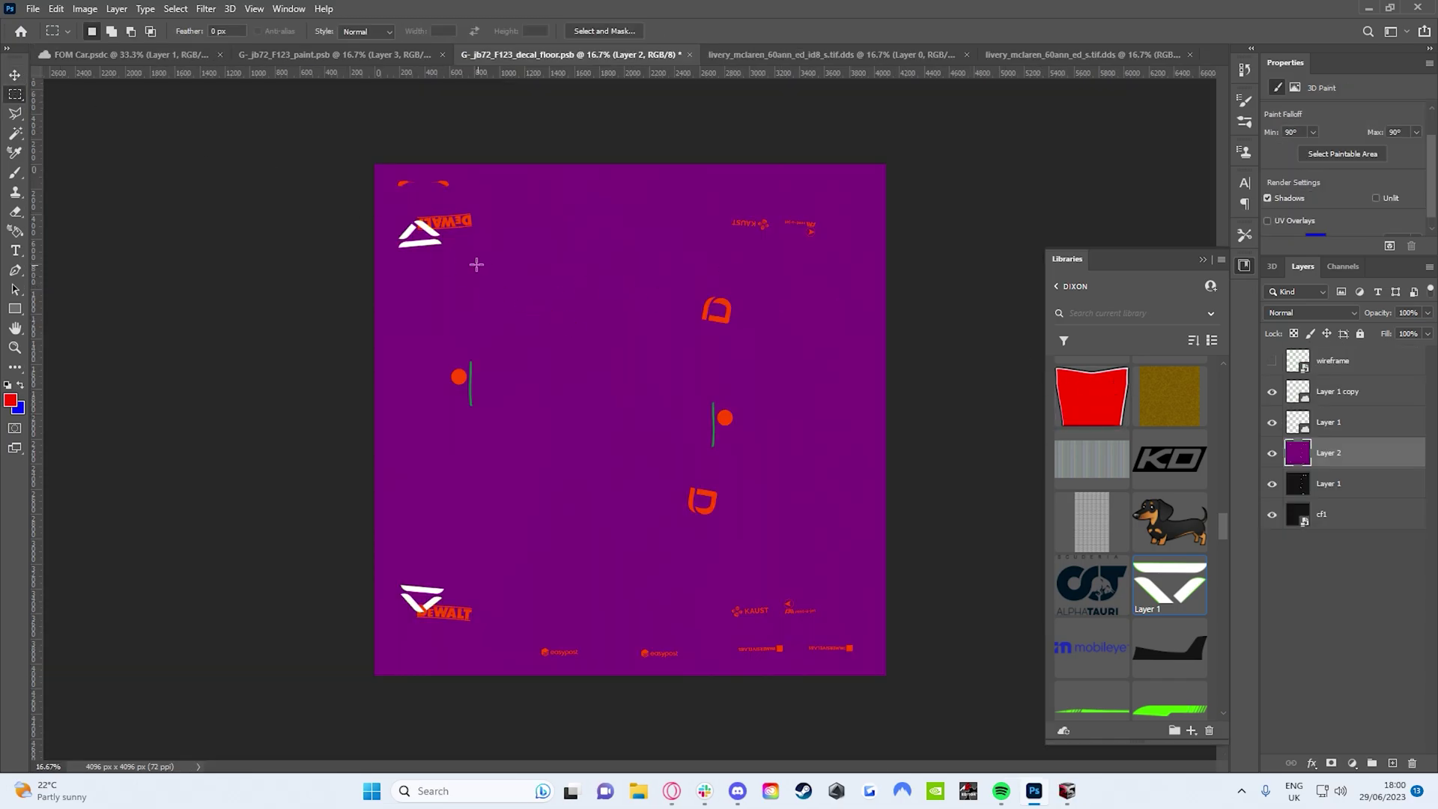
# - Select both DeWalt logos on the purple Layer 2 of the decal floor texture and remove them
pyautogui.moveTo(412, 212); pyautogui.dragTo(493, 236)
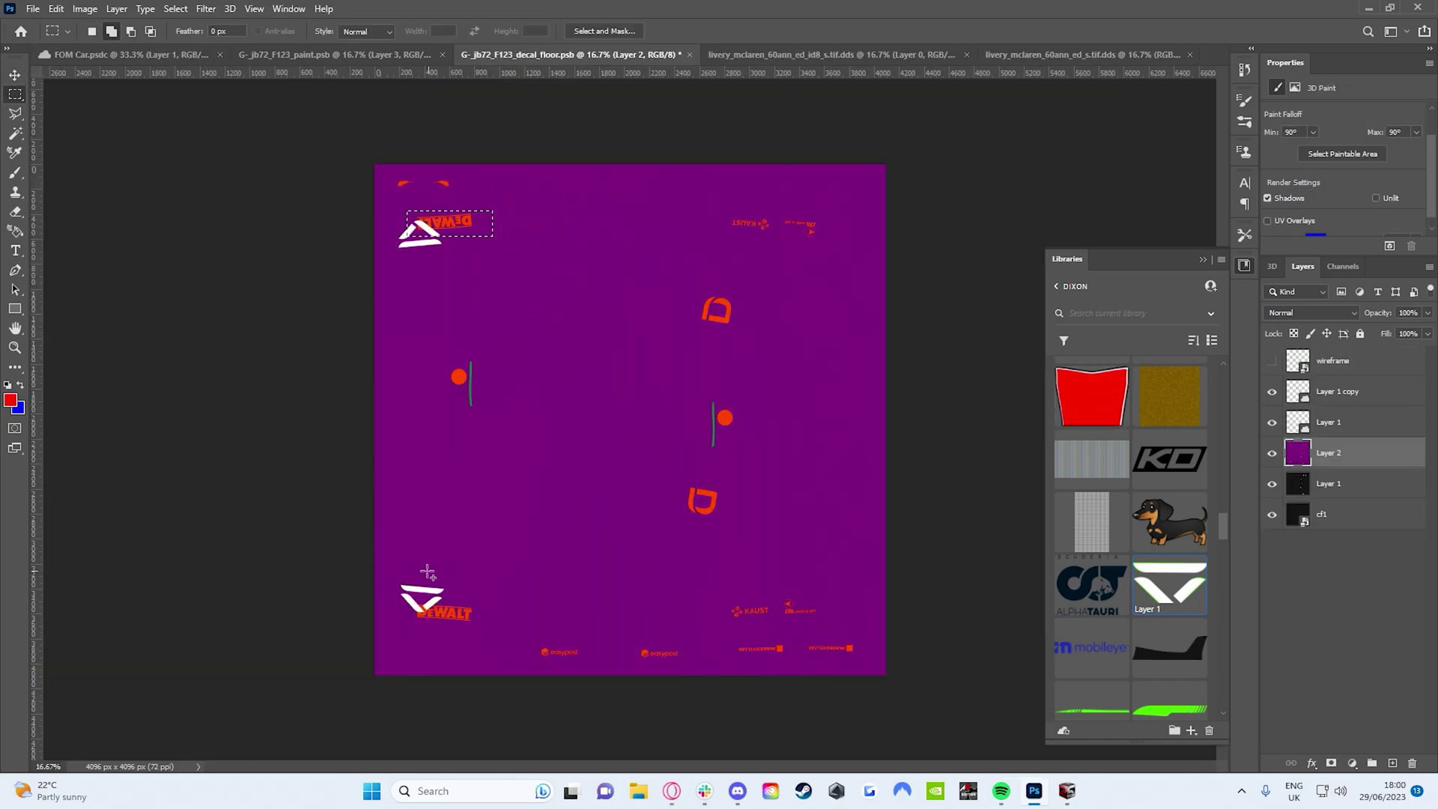
pyautogui.rightClick(474, 631)
pyautogui.click(491, 526)
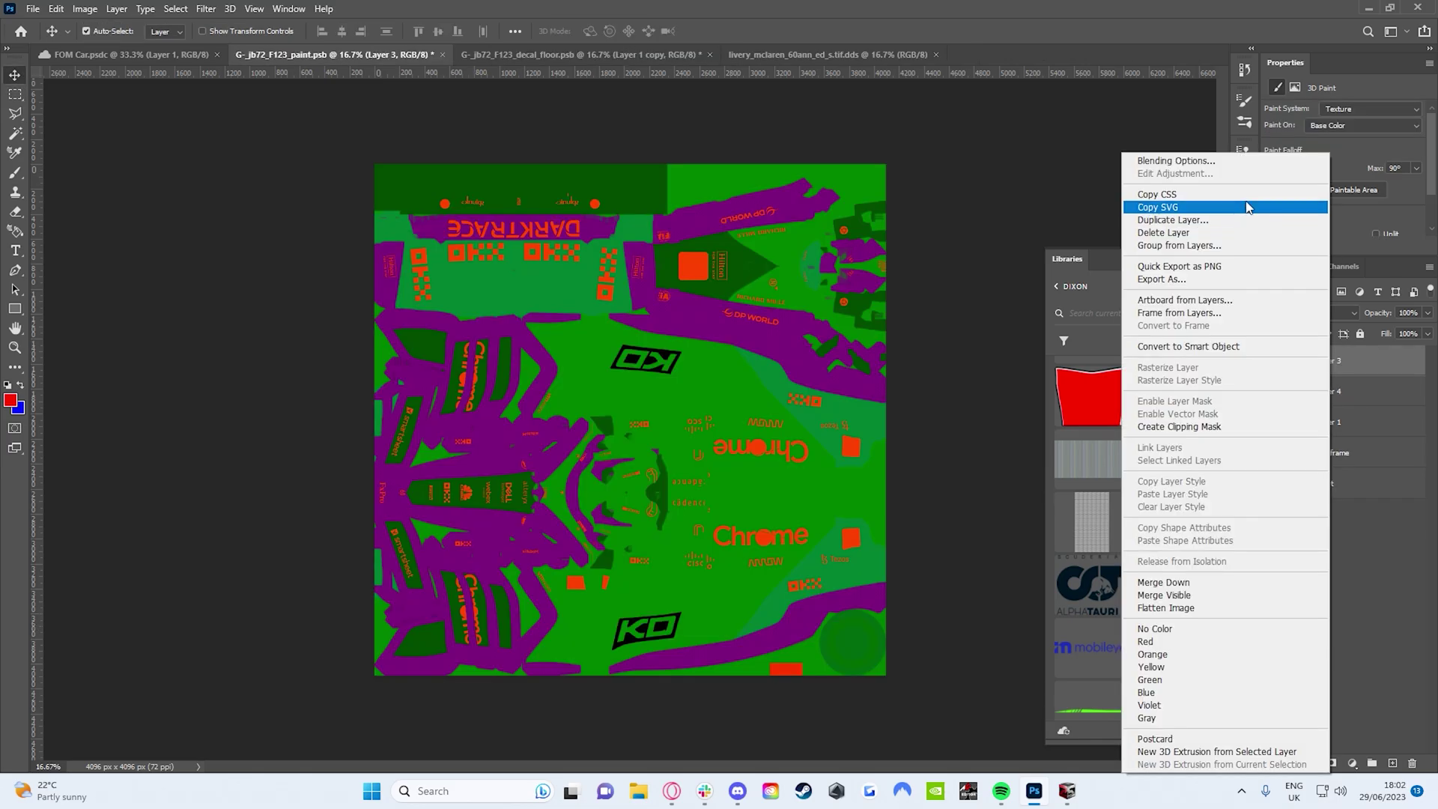
# - Apply an orange-red Color Overlay at 100% opacity to Layer 3, which holds the KO logos, in the paint texture
pyautogui.click(1221, 163)
pyautogui.click(764, 614)
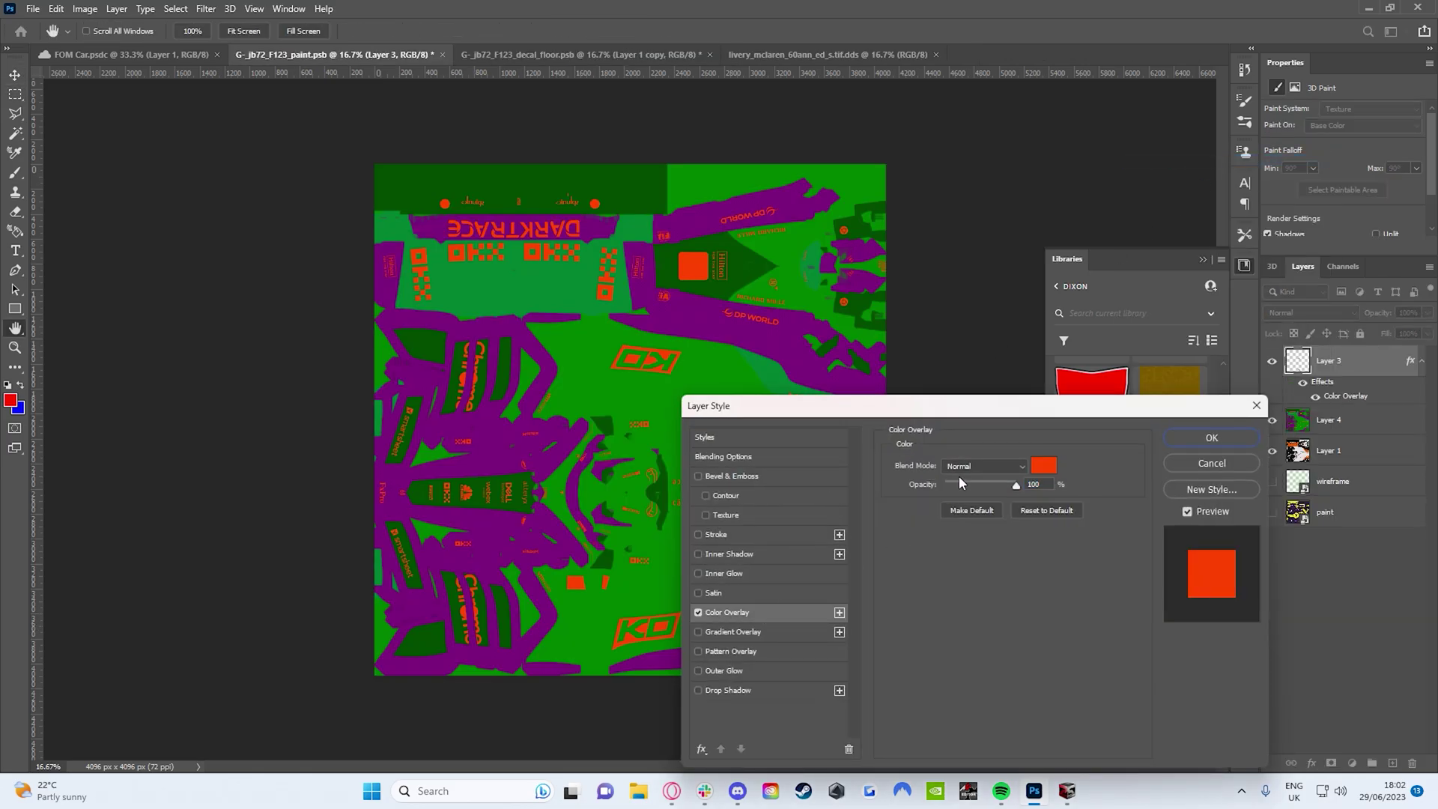
pyautogui.click(1170, 437)
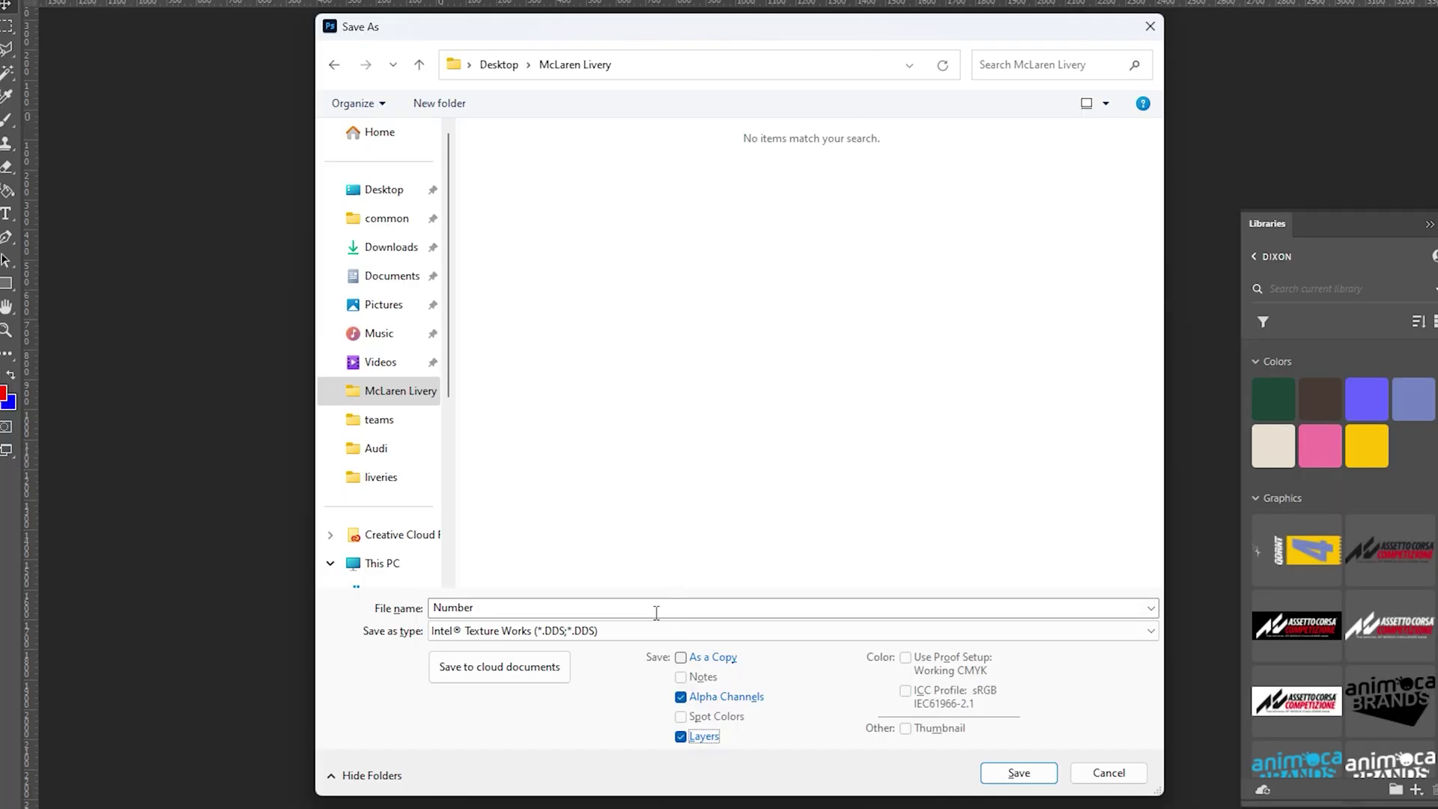
# - Save the Number texture as Intel Texture Works DDS in McLaren Livery, using Color + Alpha and BC7 8bpp Fast (sRGB, DX11+)
pyautogui.click(992, 771)
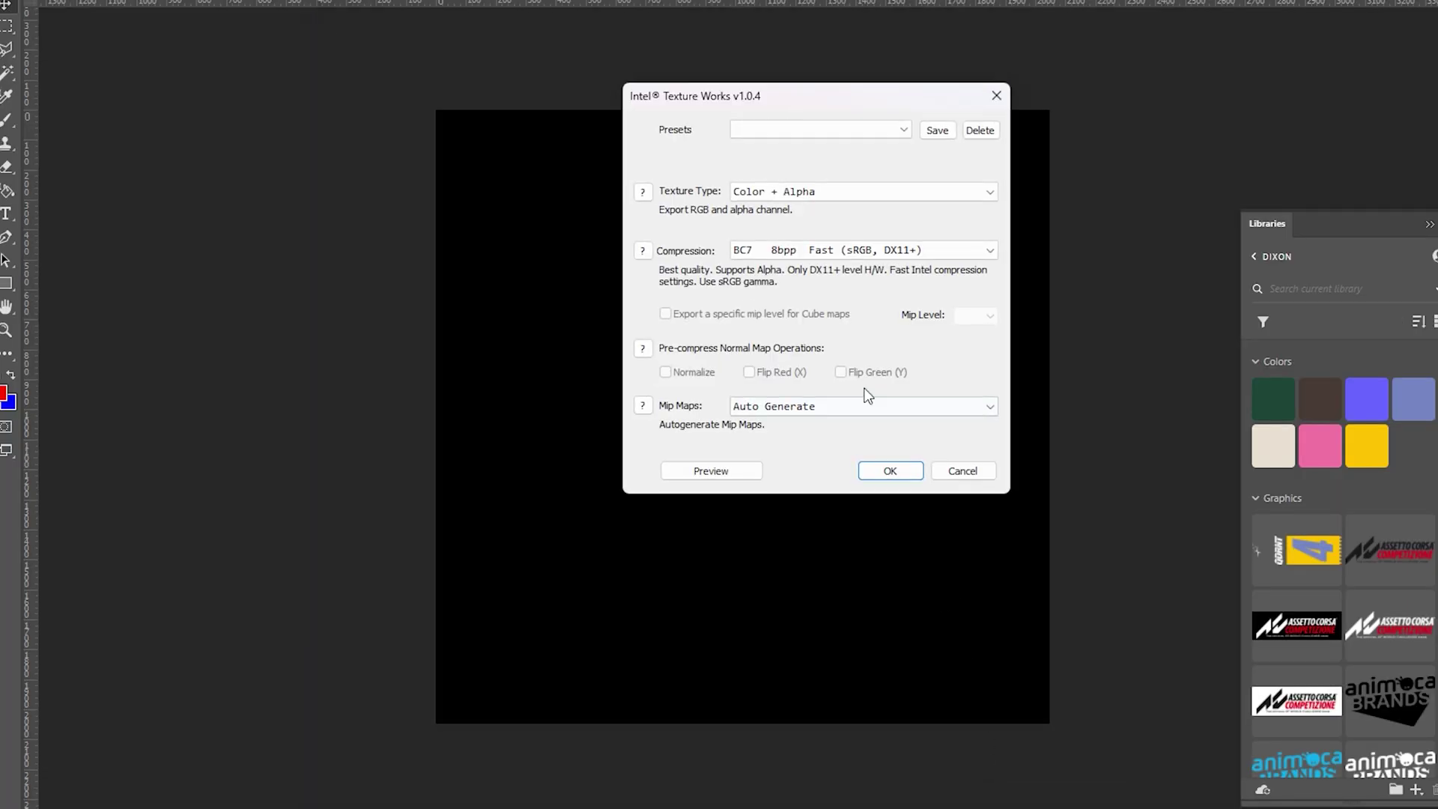
pyautogui.click(814, 196)
pyautogui.click(814, 221)
pyautogui.click(839, 250)
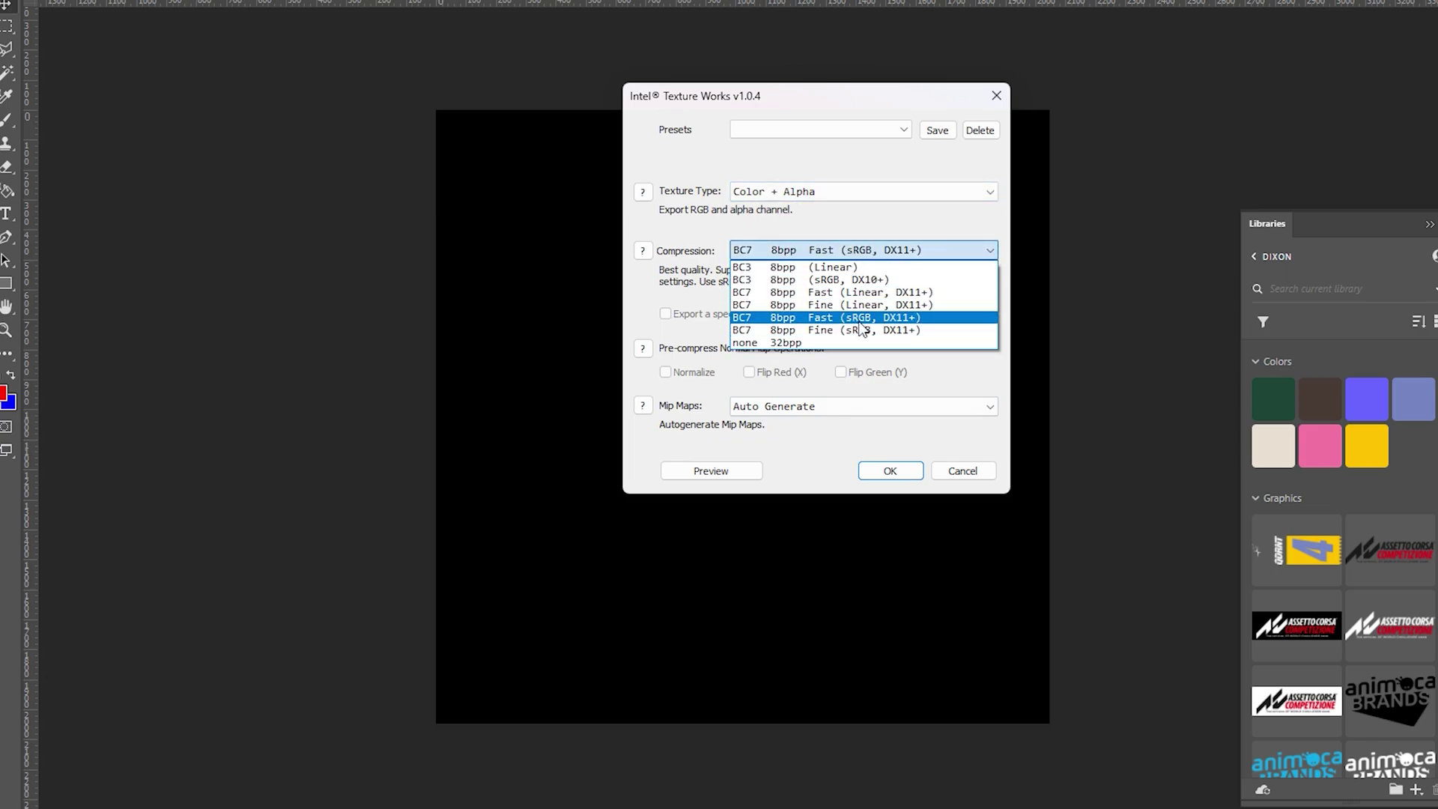
pyautogui.click(861, 318)
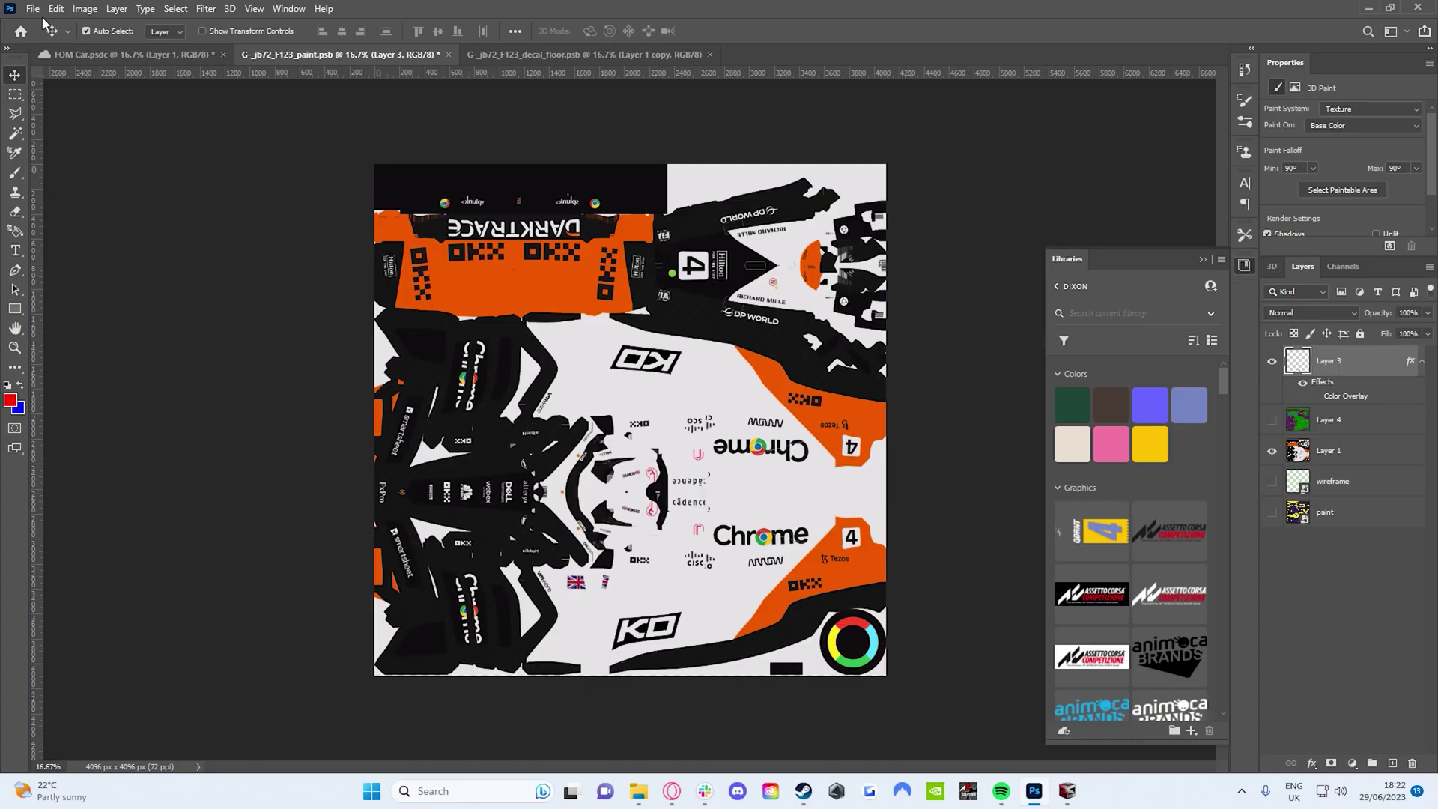
# - Save the paint texture to the McLaren Livery folder as an Intel Texture Works DDS file named Paint
pyautogui.click(33, 8)
pyautogui.click(106, 191)
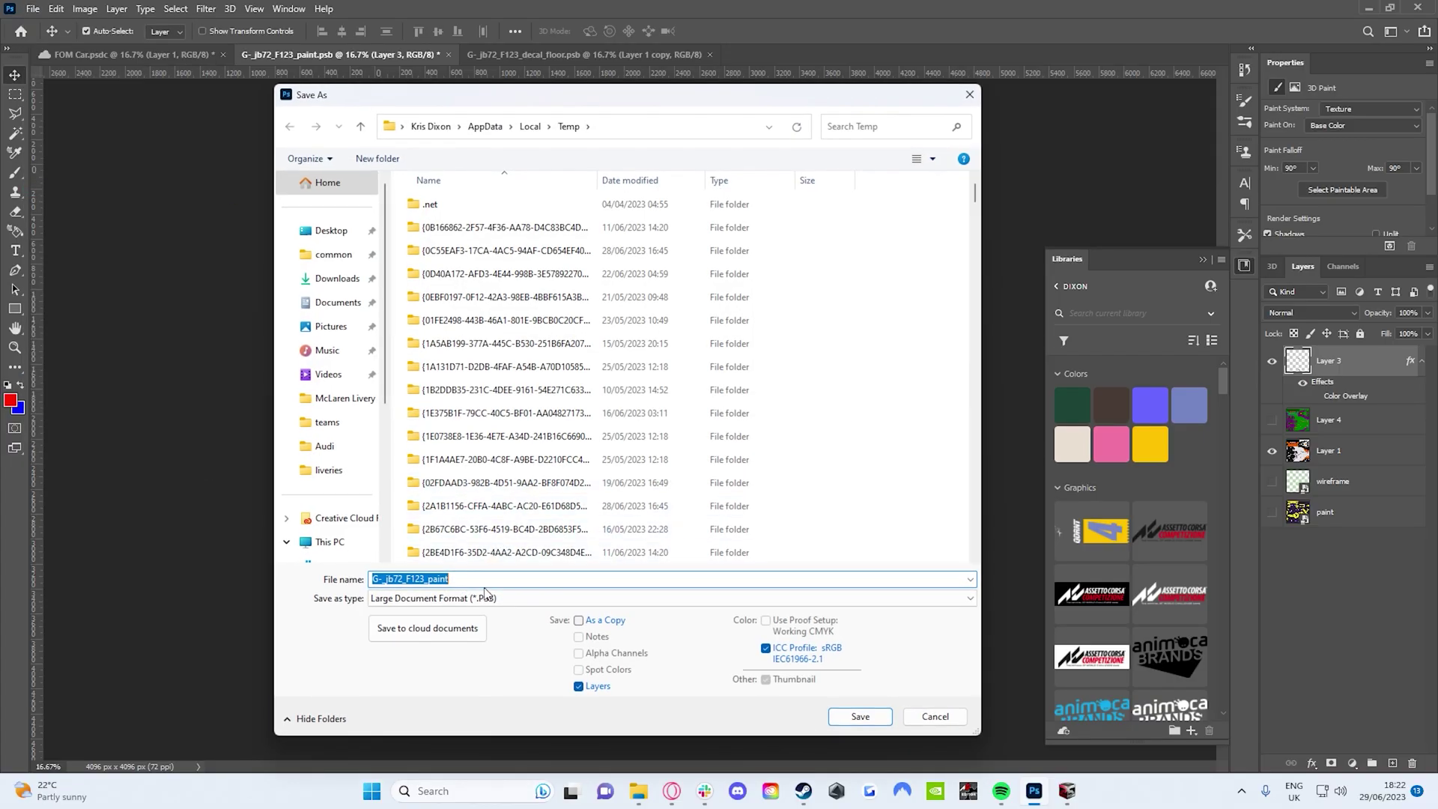
pyautogui.click(483, 597)
pyautogui.click(479, 329)
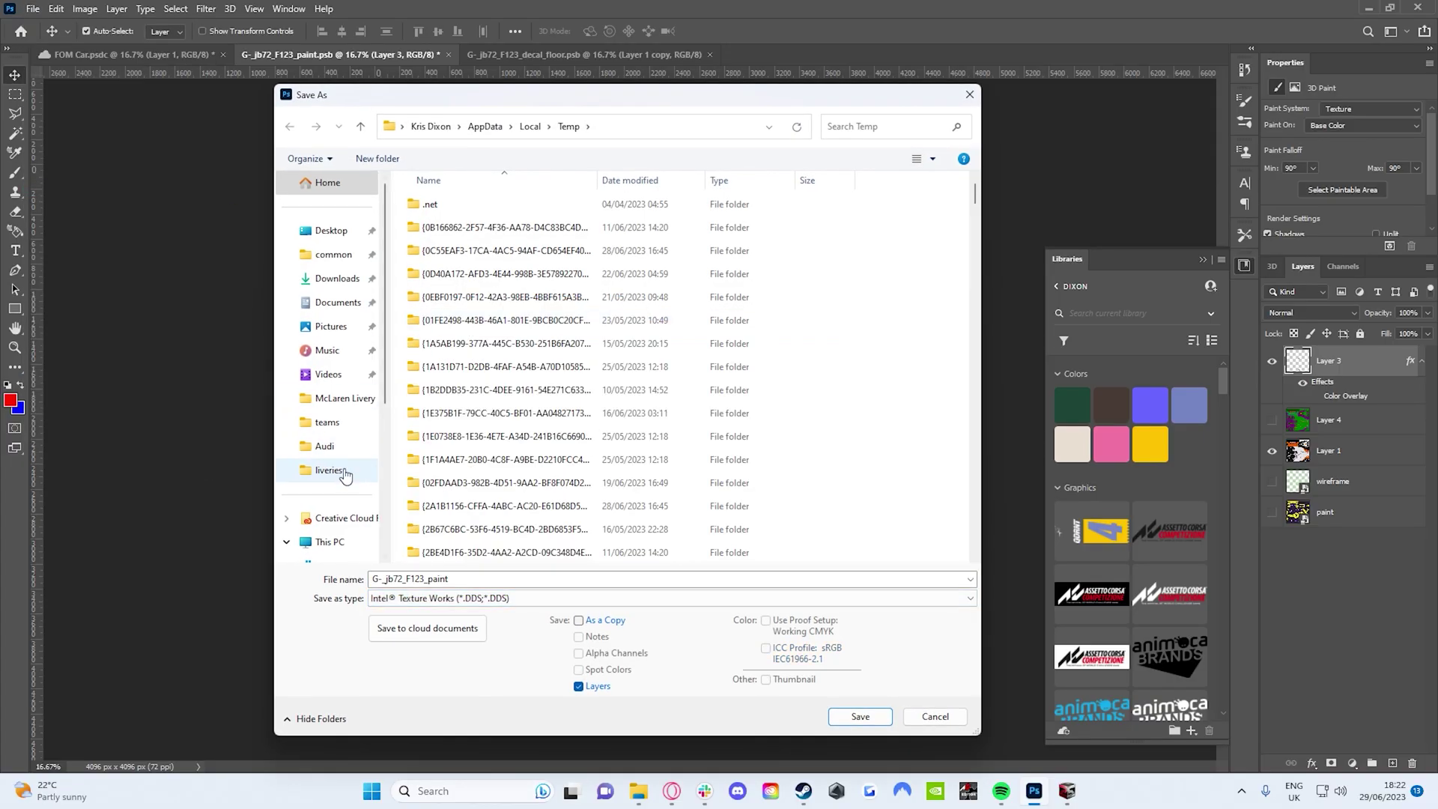
pyautogui.click(340, 397)
pyautogui.doubleClick(494, 579)
pyautogui.write('P')
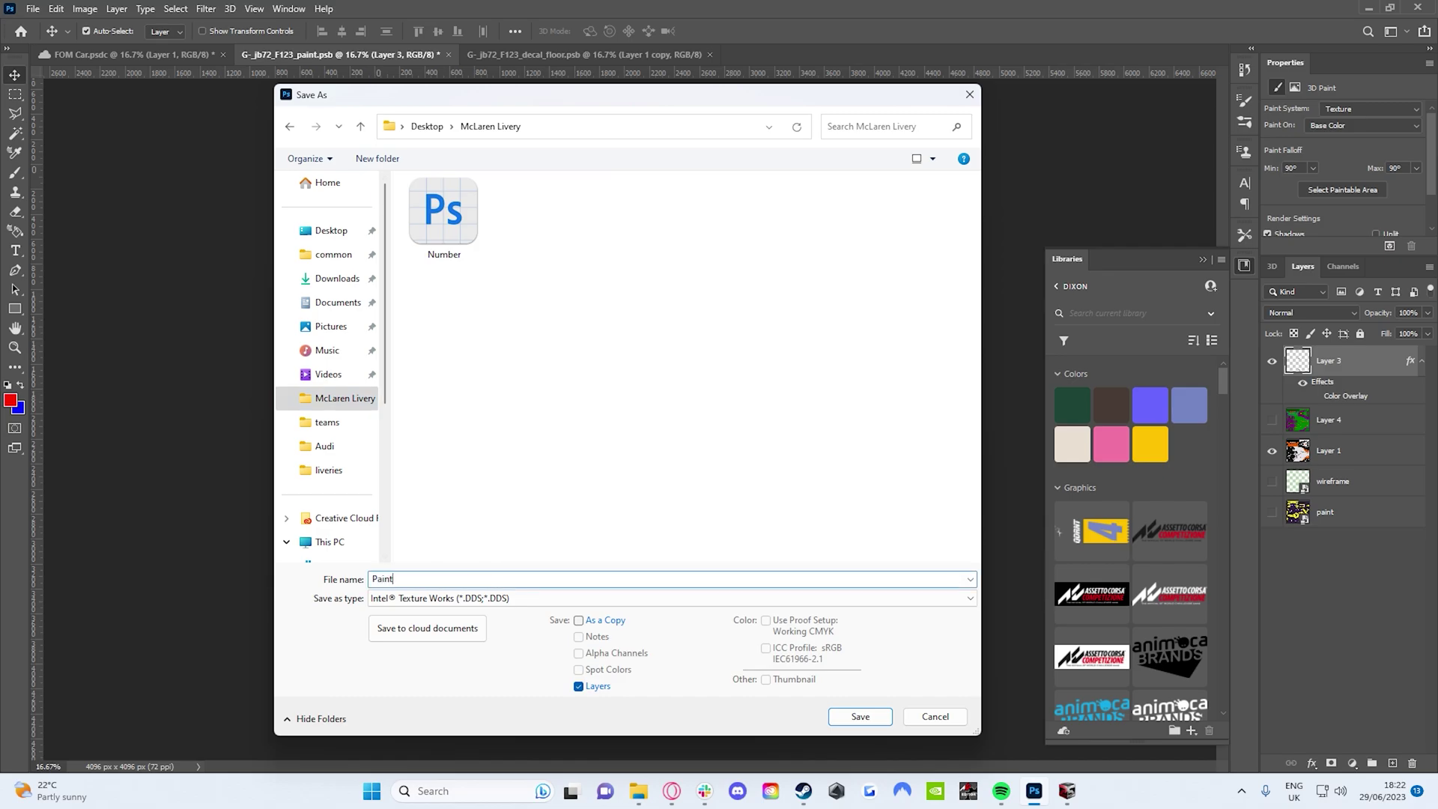
pyautogui.click(860, 715)
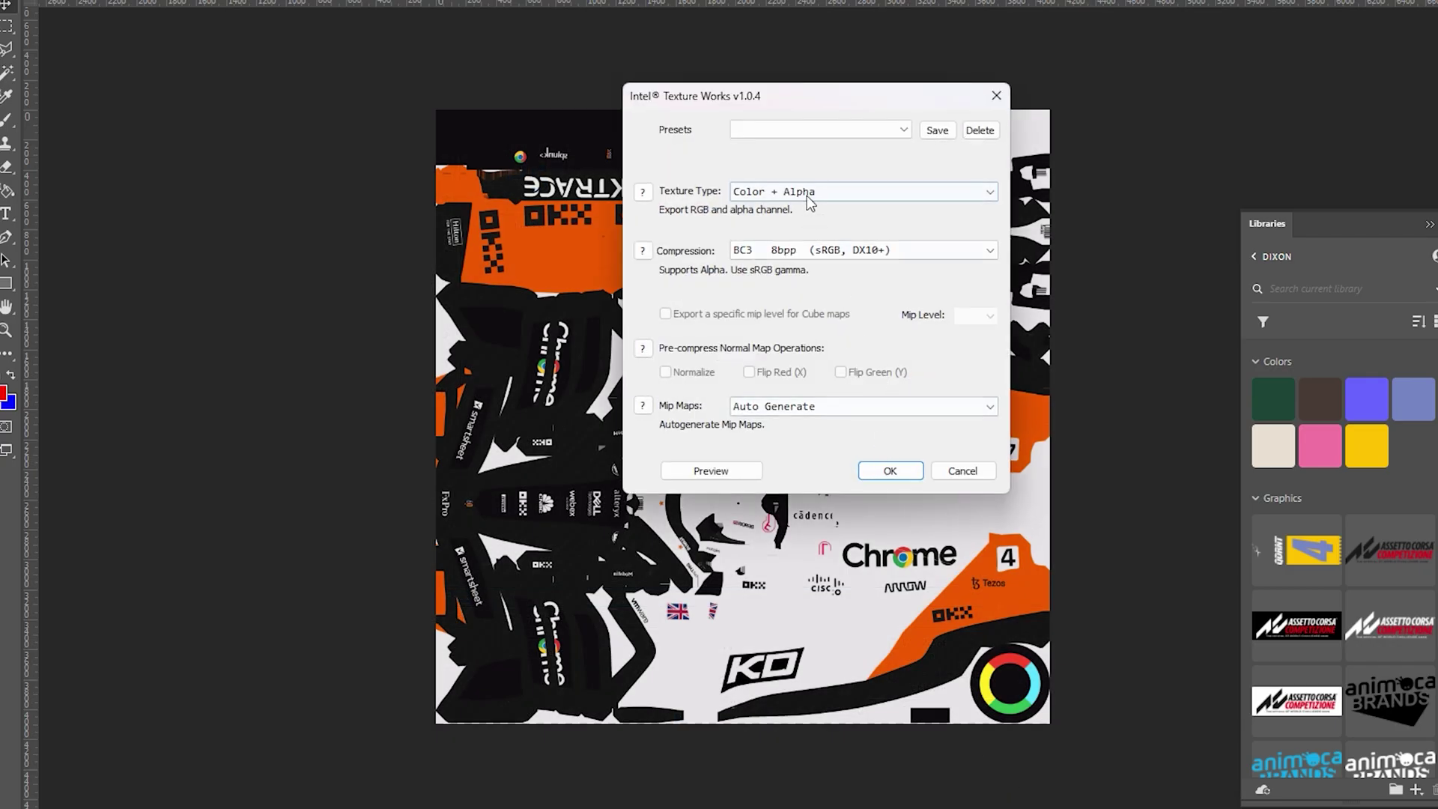
# - Set the Paint export to texture type Color with BC1 4bpp (sRGB, DX10+) compression and complete the export
pyautogui.click(809, 200)
pyautogui.click(809, 210)
pyautogui.click(861, 250)
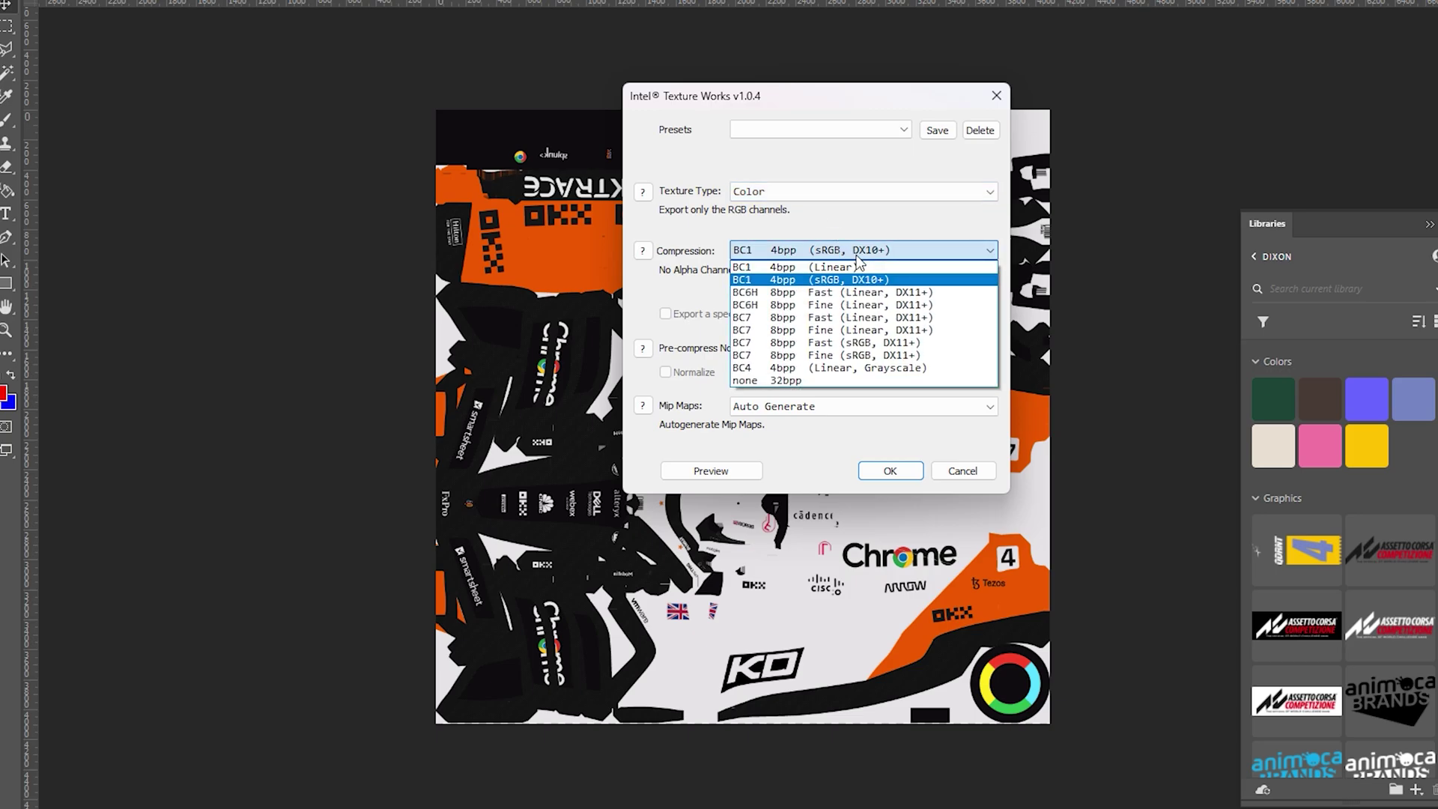
pyautogui.click(867, 262)
pyautogui.click(889, 471)
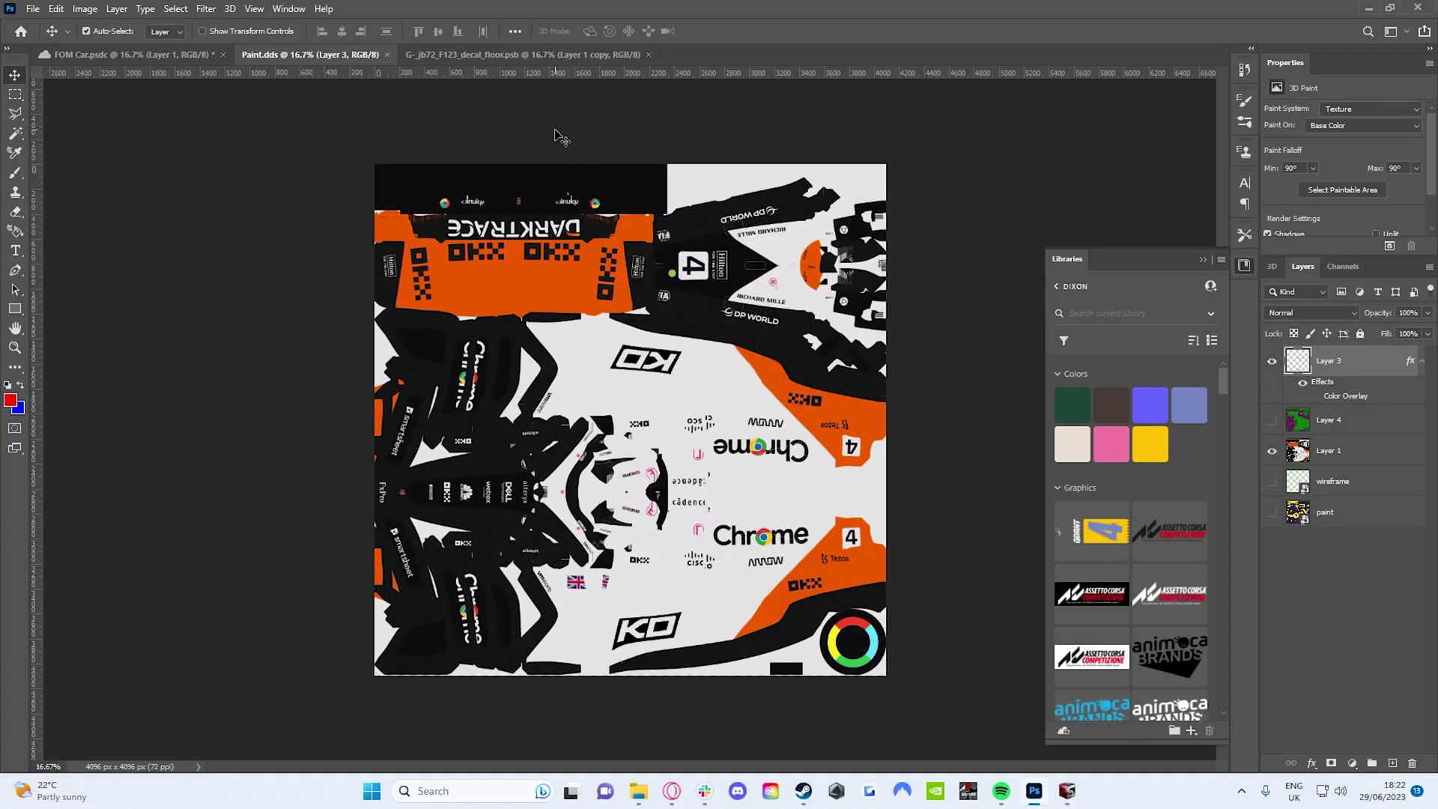
# - Save the decal floor texture as Floor in McLaren Livery in Intel Texture Works DDS format, using Color and BC1 4bpp (sRGB, DX10+)
pyautogui.click(536, 58)
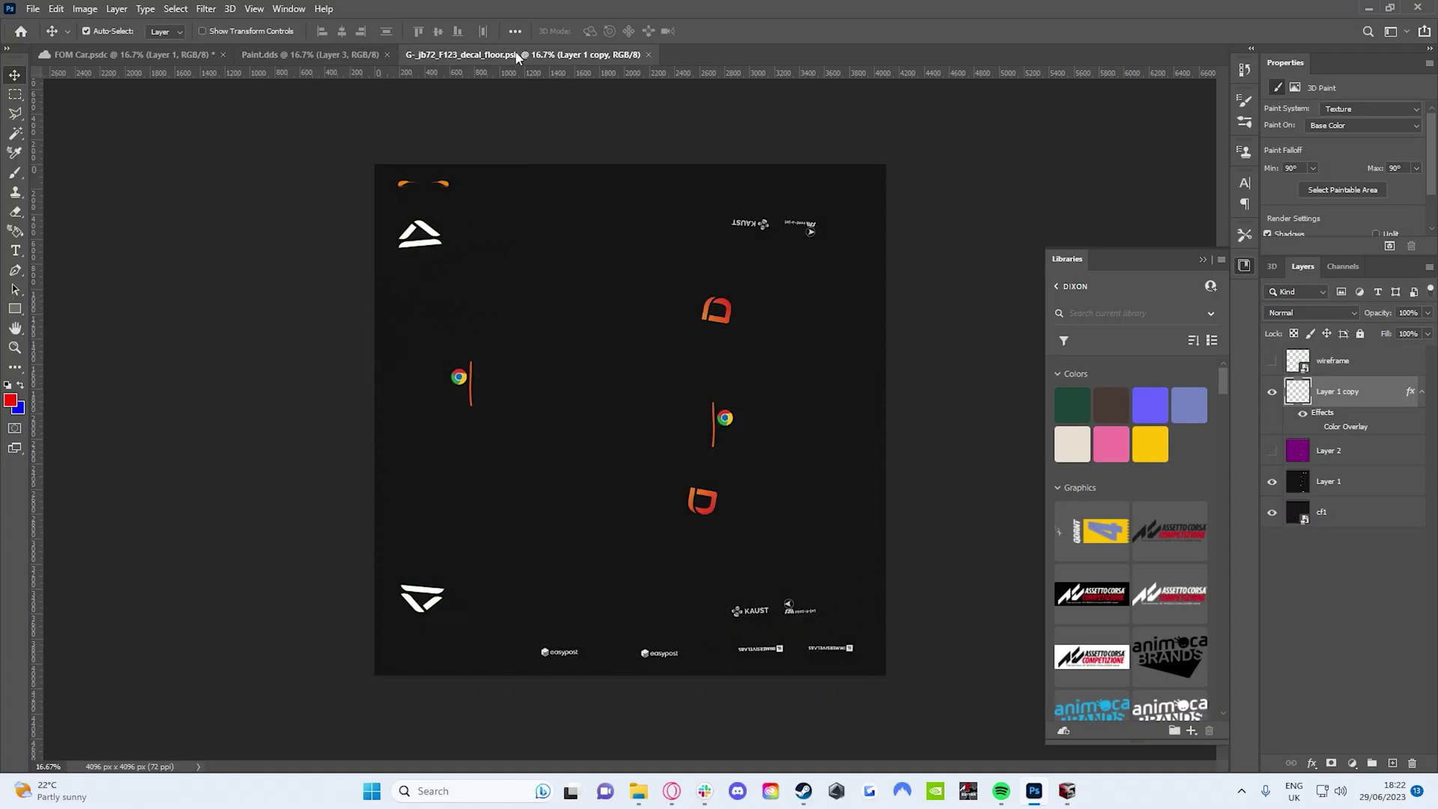
pyautogui.click(33, 9)
pyautogui.click(55, 188)
pyautogui.click(570, 597)
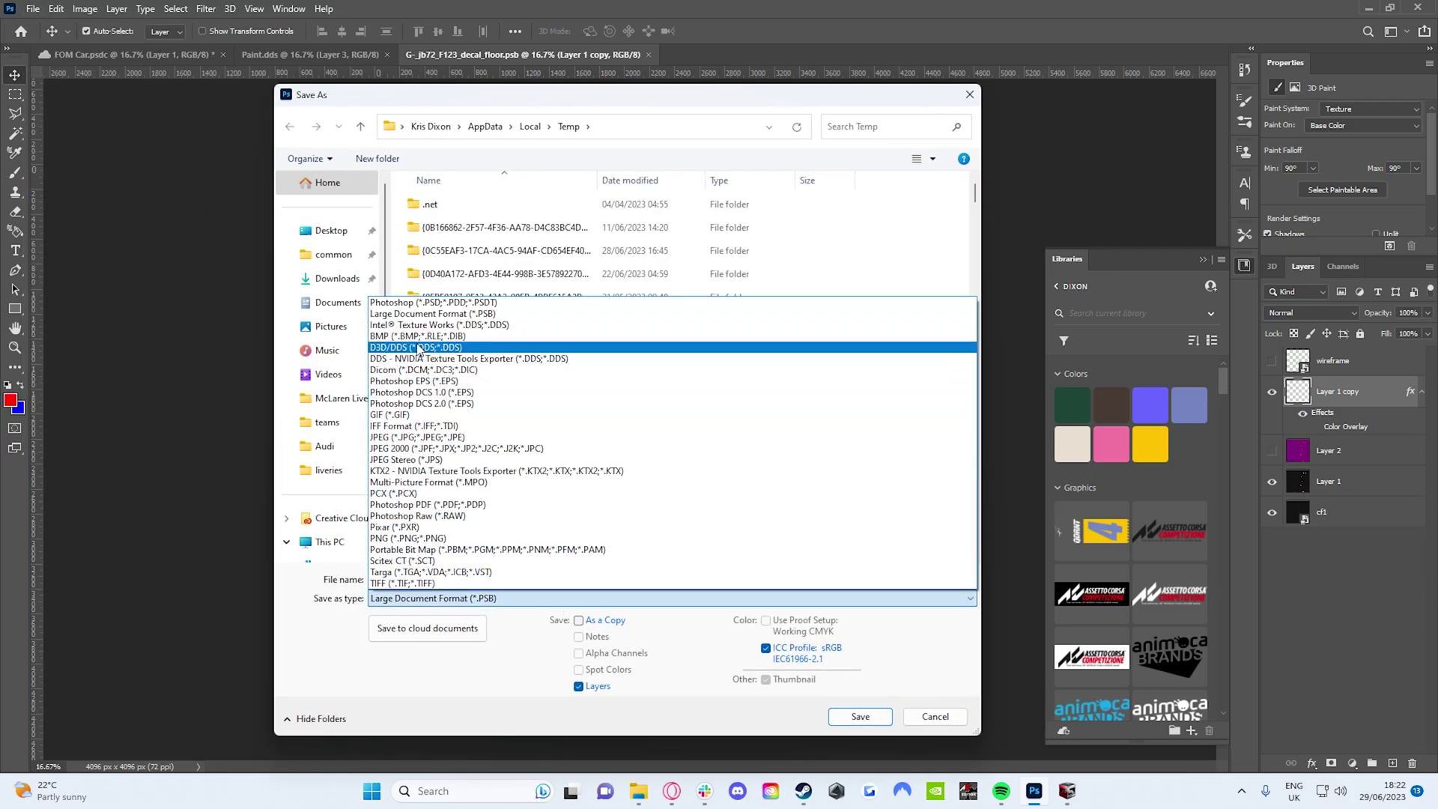
pyautogui.click(404, 329)
pyautogui.click(343, 398)
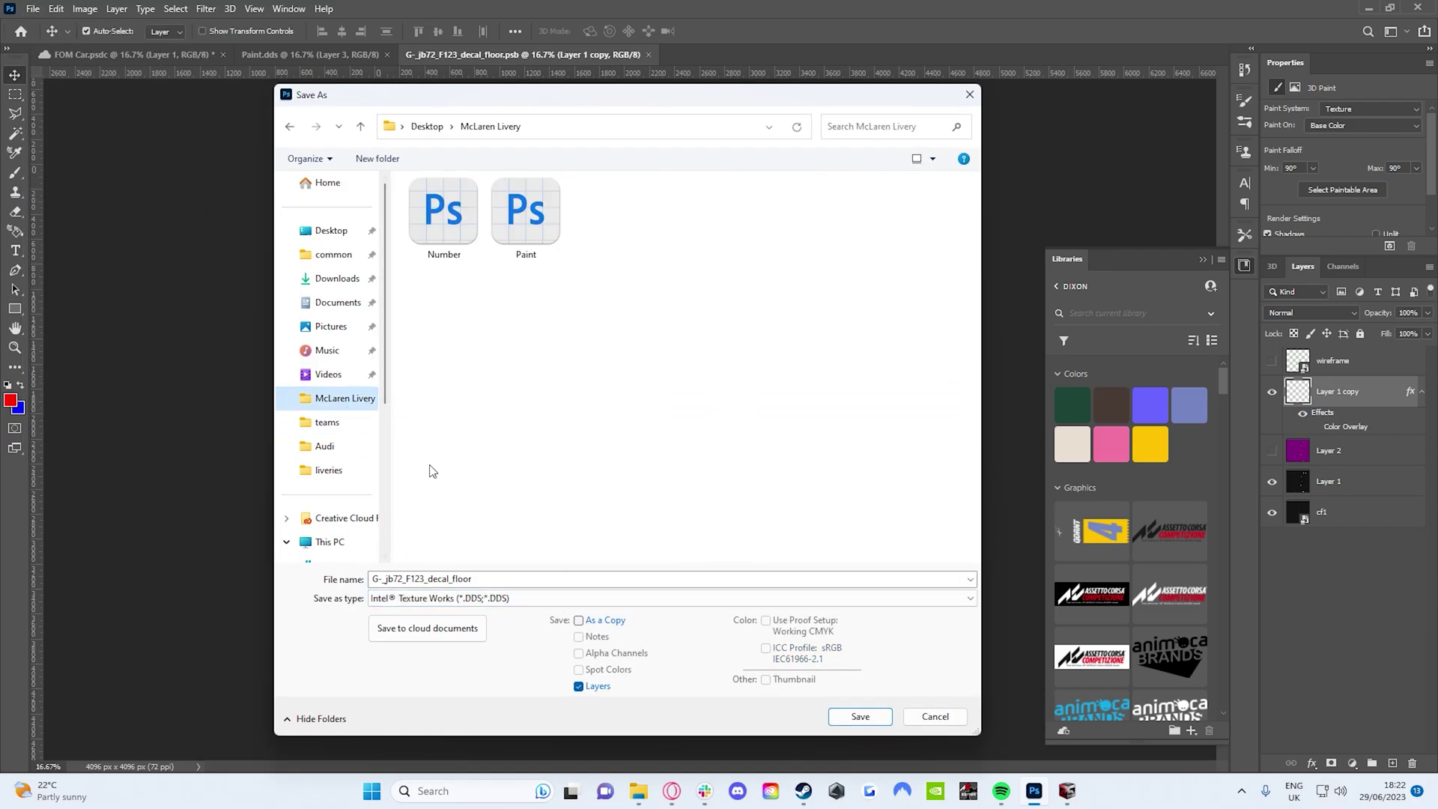
pyautogui.click(500, 581)
pyautogui.write('Fl')
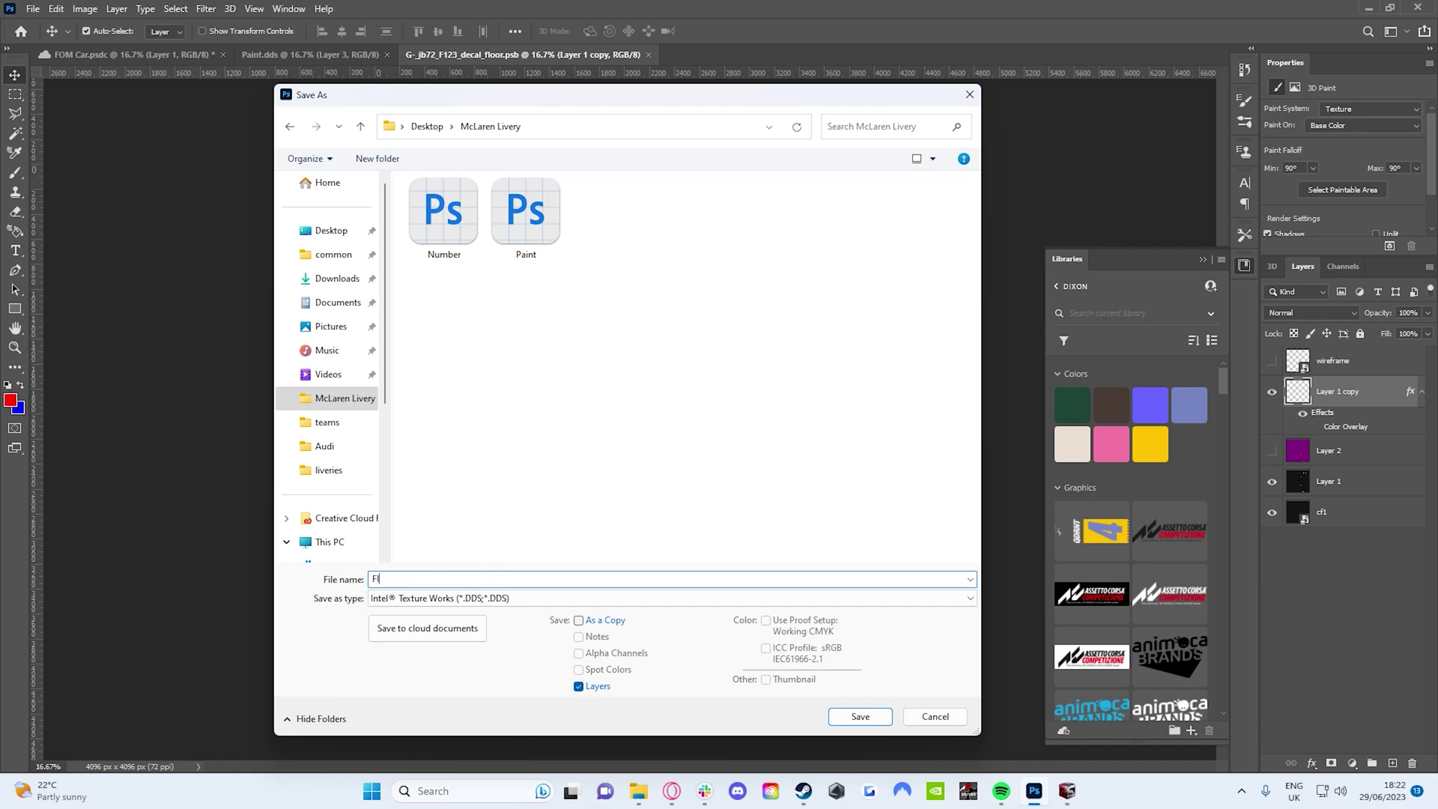
pyautogui.click(859, 717)
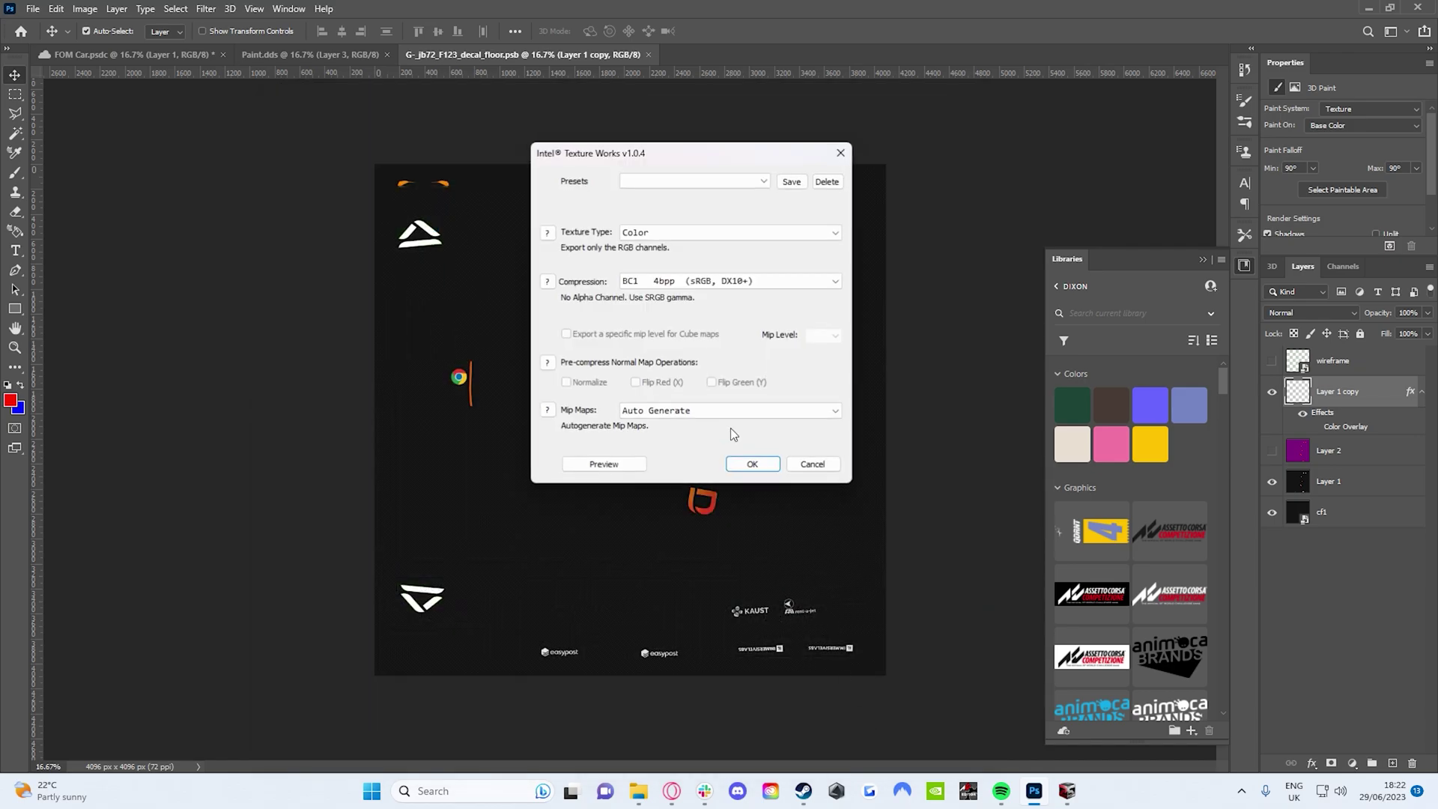
pyautogui.click(751, 465)
# - Show the purple Layer 2 and the Color Overlay in the floor texture, and save it as a D3D/DDS file named Floor S
pyautogui.click(1272, 451)
pyautogui.click(1315, 427)
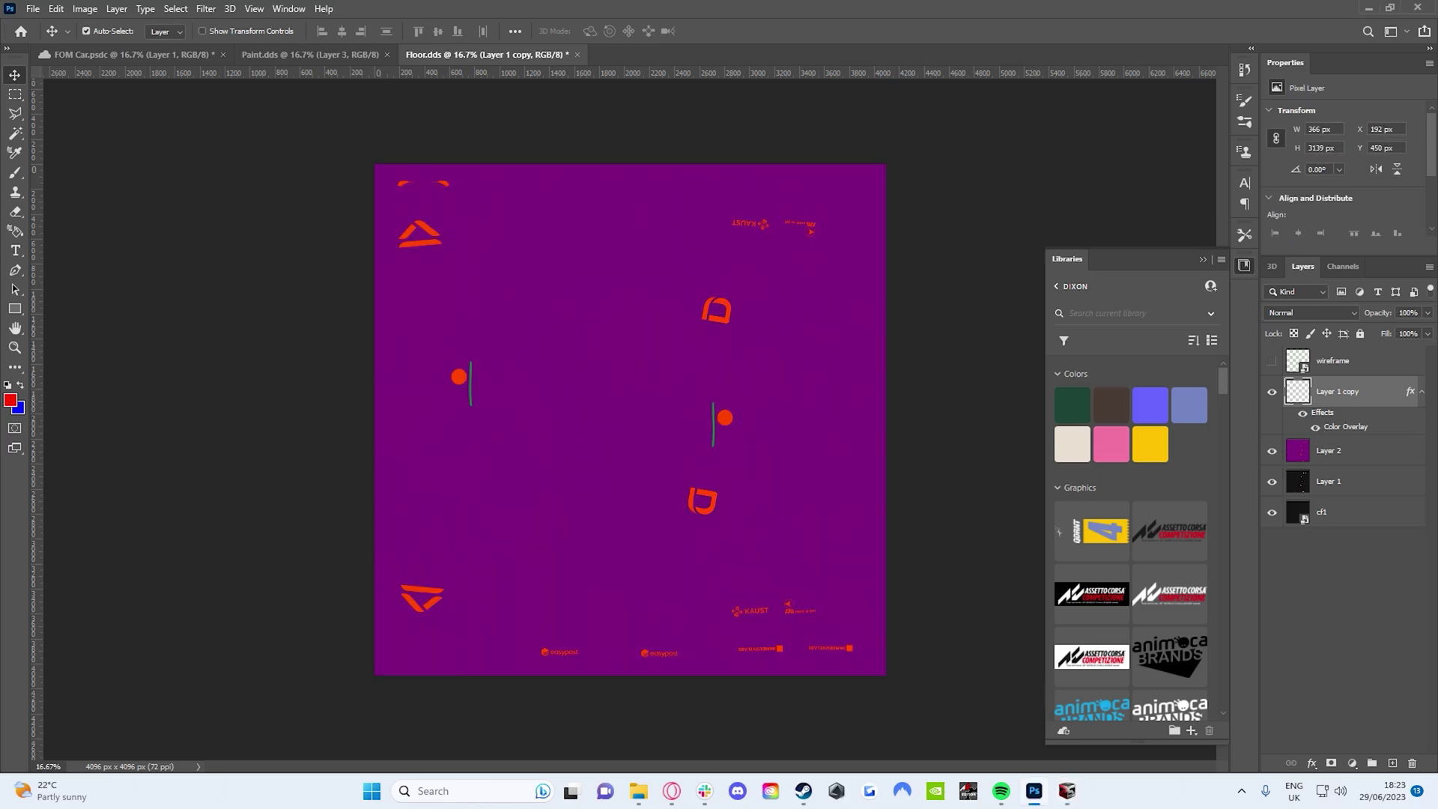
pyautogui.click(32, 8)
pyautogui.click(96, 188)
pyautogui.press('Tab')
pyautogui.press('Down')
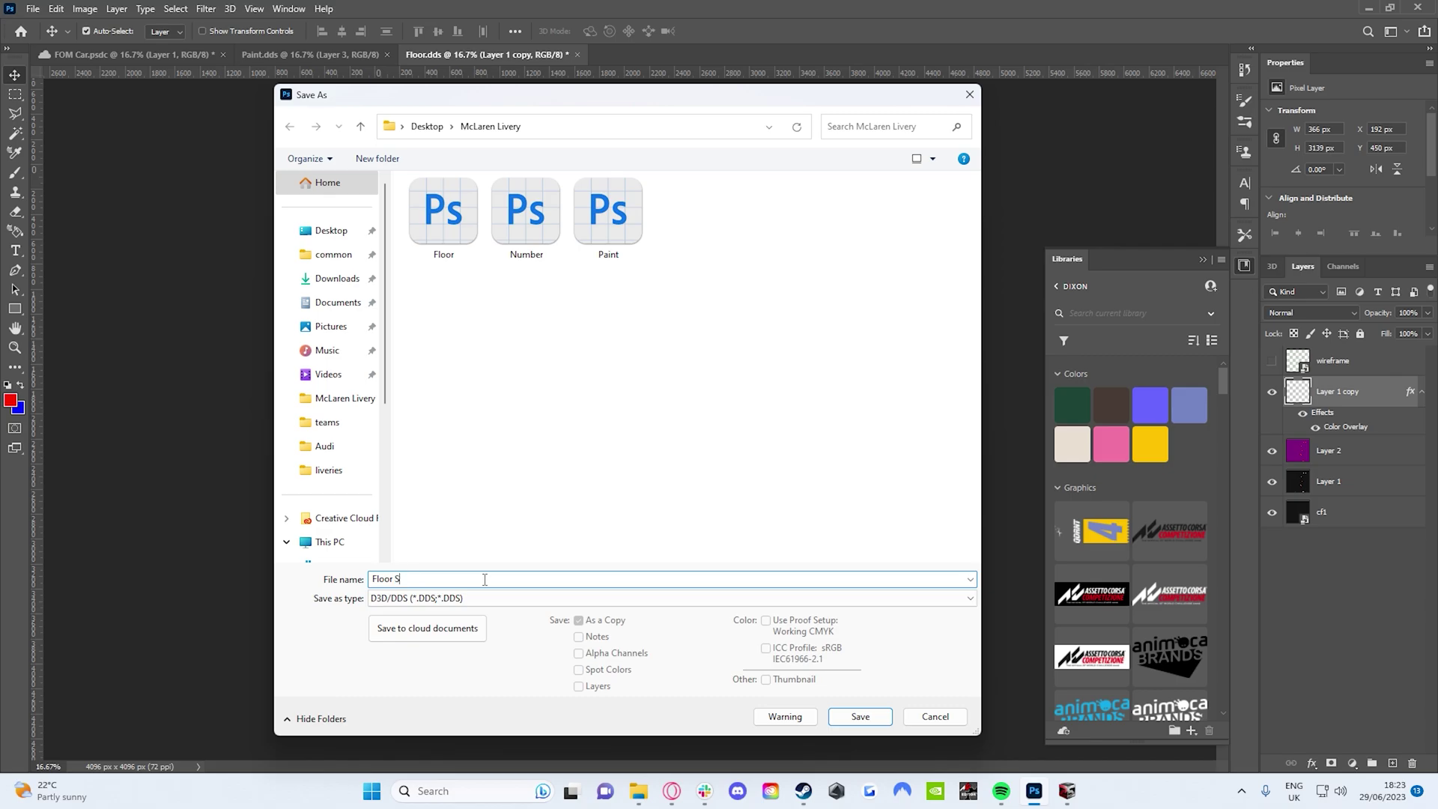
pyautogui.click(869, 713)
pyautogui.click(792, 200)
# - Show Layer 4 and Layer 3's Color Overlay in the paint texture, and save it as D3D/DDS named Paint S with DXT1, no alpha
pyautogui.hotkey('ctrl', 'shift', 'Tab')
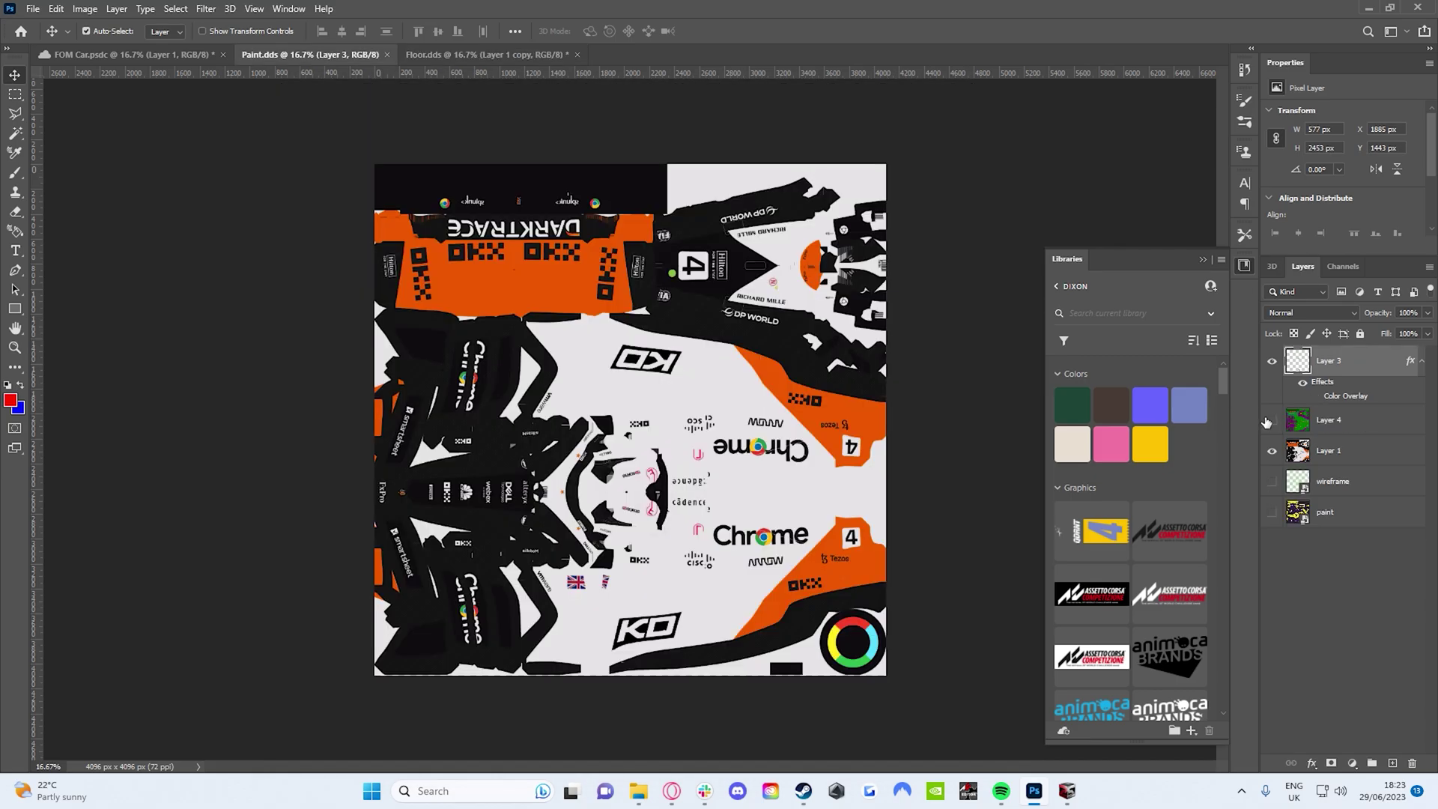
pyautogui.click(1315, 396)
pyautogui.click(33, 8)
pyautogui.click(104, 191)
pyautogui.click(477, 597)
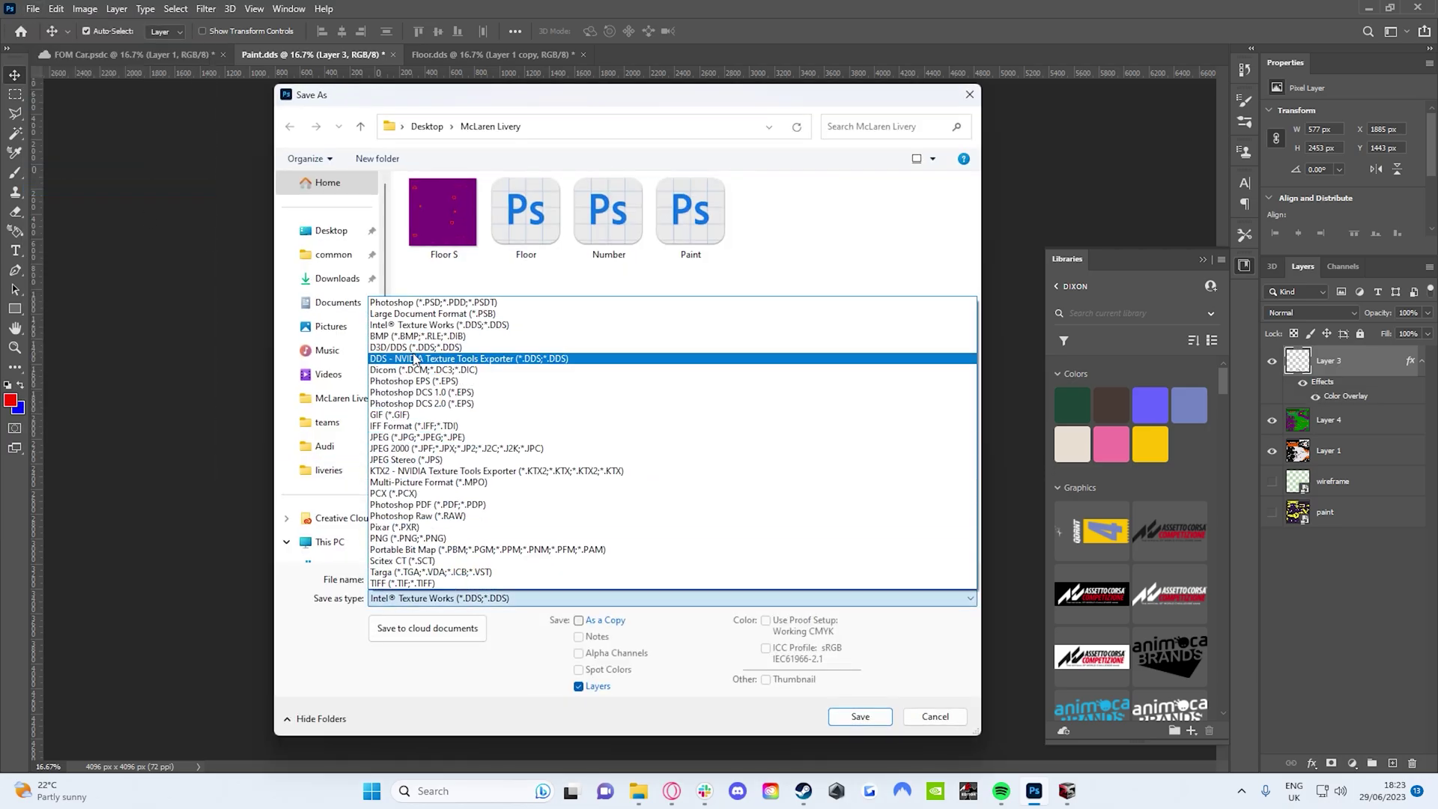
pyautogui.click(419, 346)
pyautogui.doubleClick(456, 582)
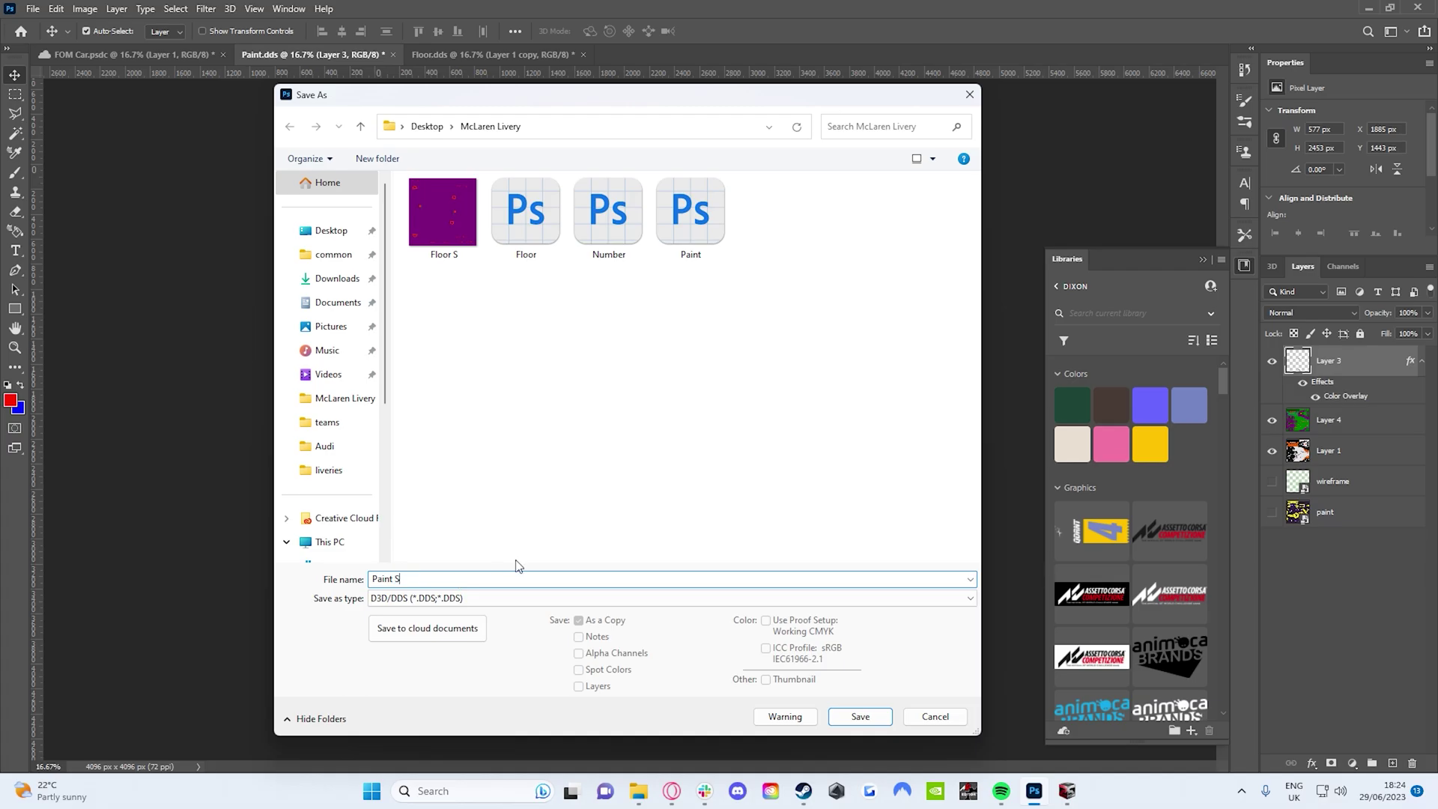
pyautogui.click(871, 715)
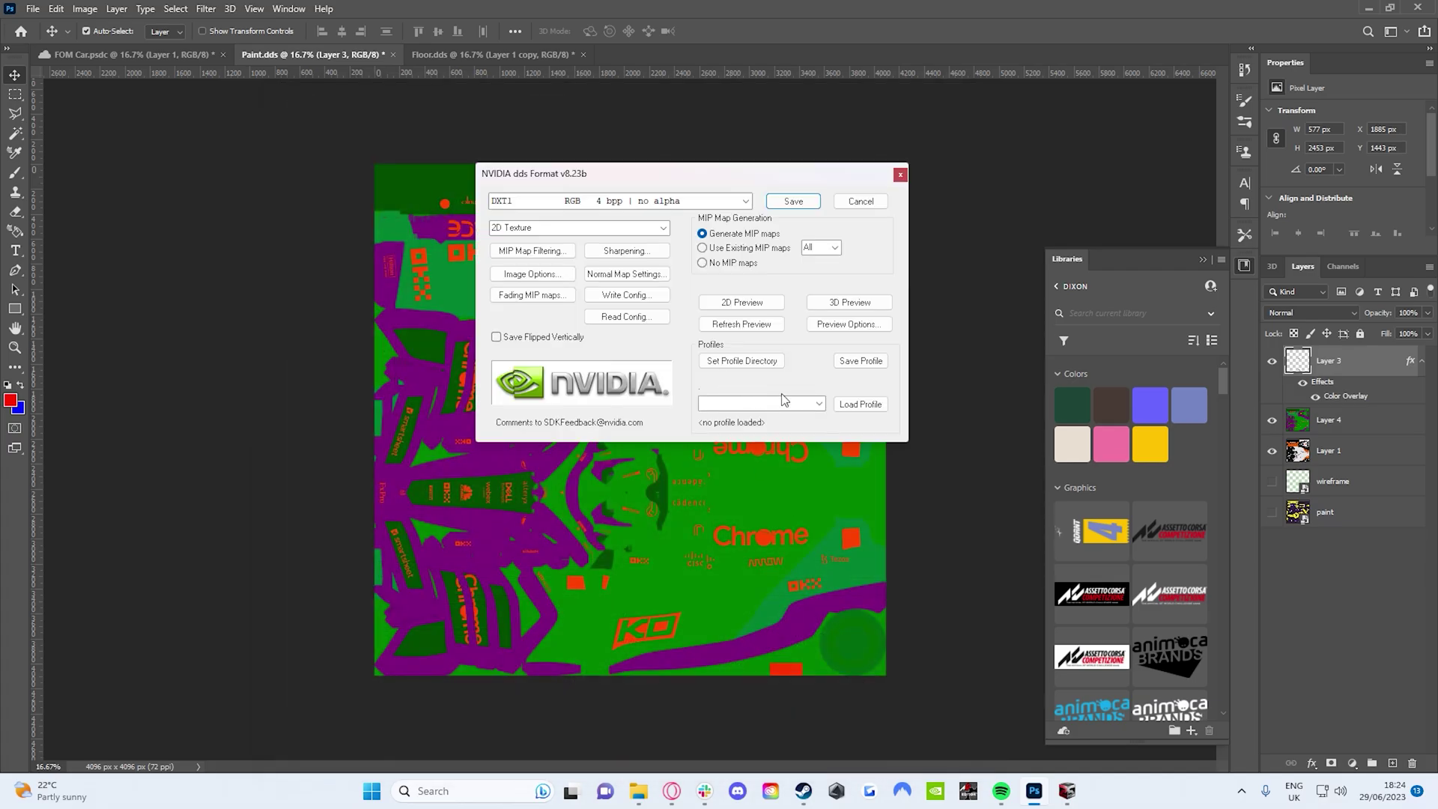
pyautogui.click(791, 201)
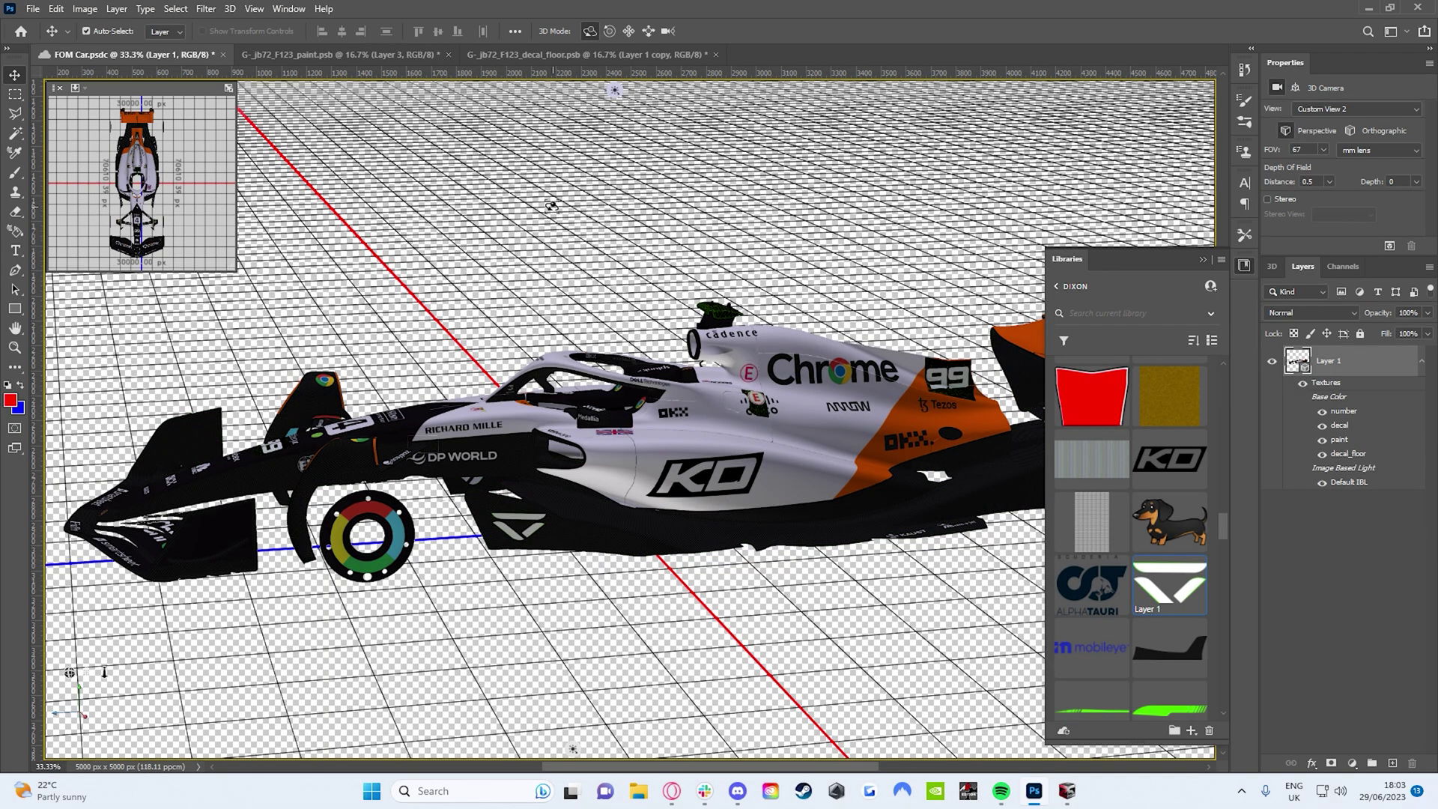
pyautogui.moveTo(551, 205); pyautogui.dragTo(482, 136)
pyautogui.click(33, 9)
pyautogui.click(75, 191)
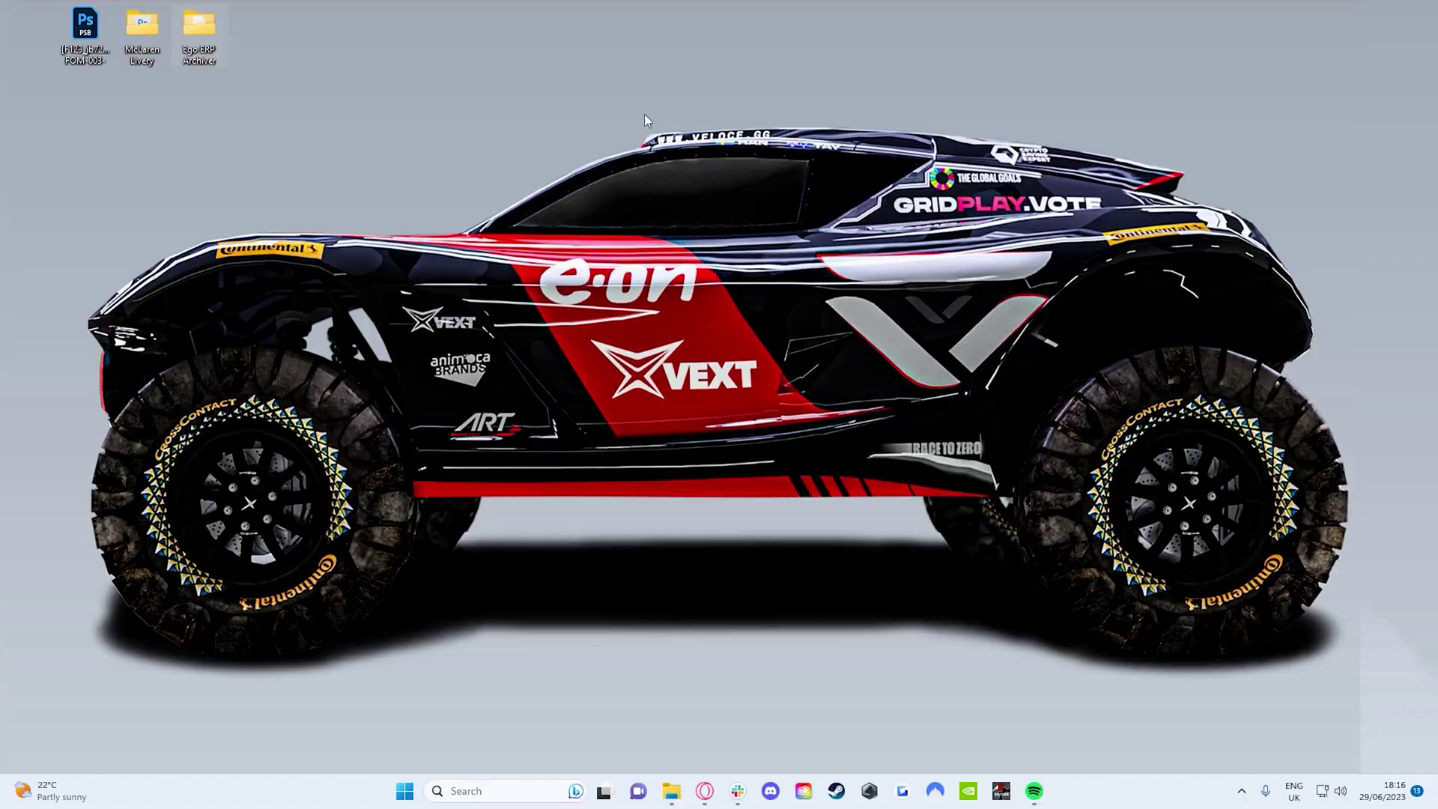
# - Launch Ego ERP Archiver from its desktop folder and open its game directory selection
pyautogui.press('Return')
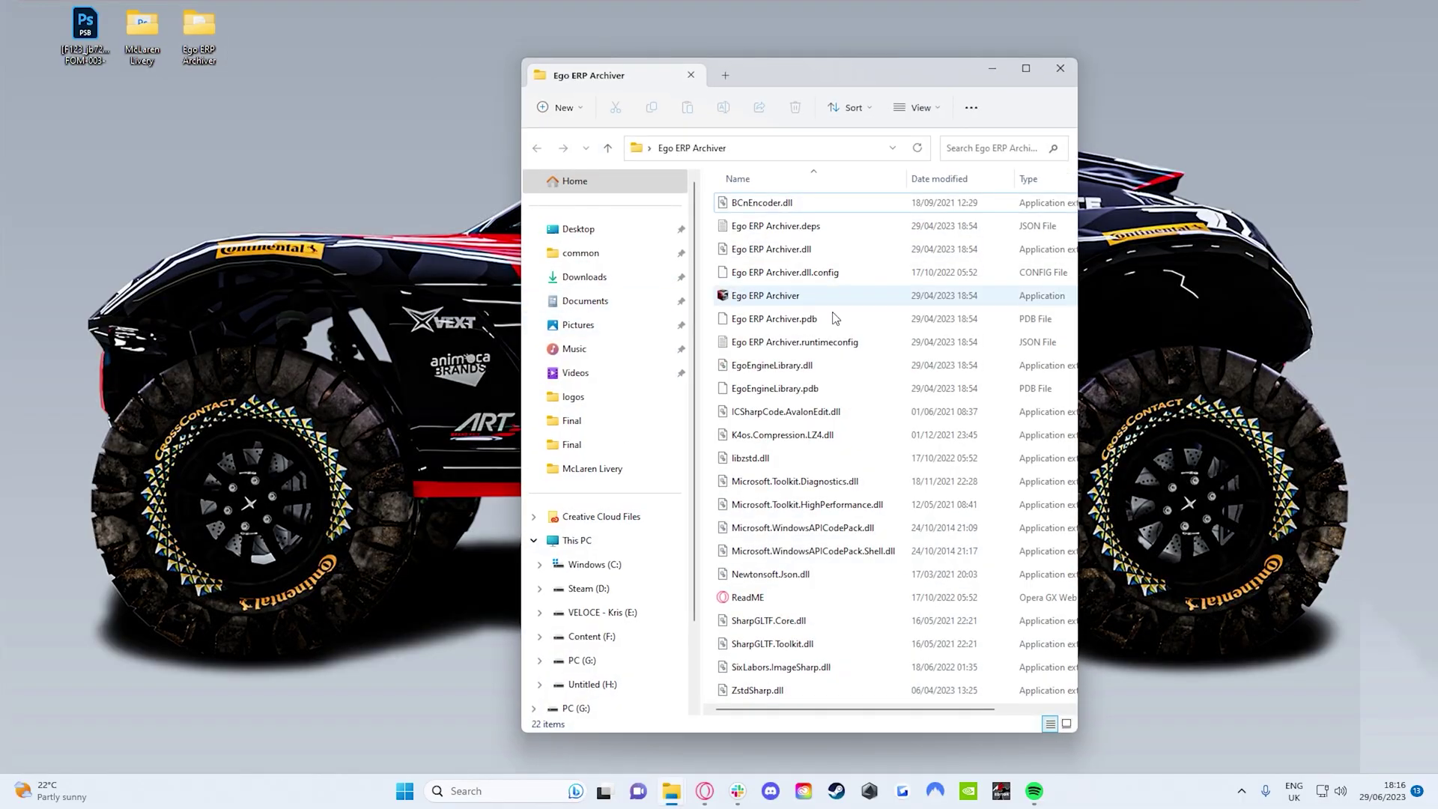
pyautogui.doubleClick(776, 302)
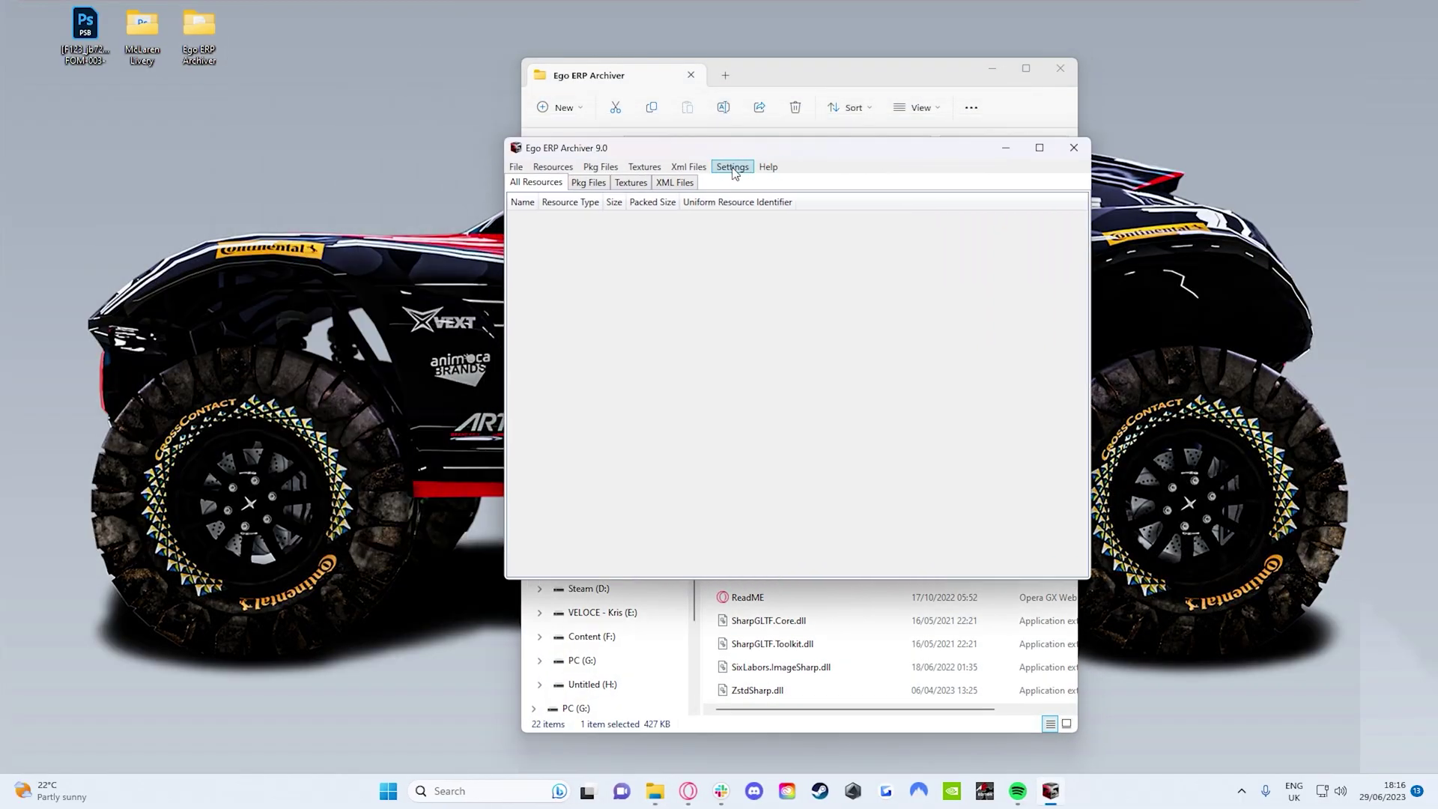
pyautogui.click(732, 167)
pyautogui.moveTo(794, 185)
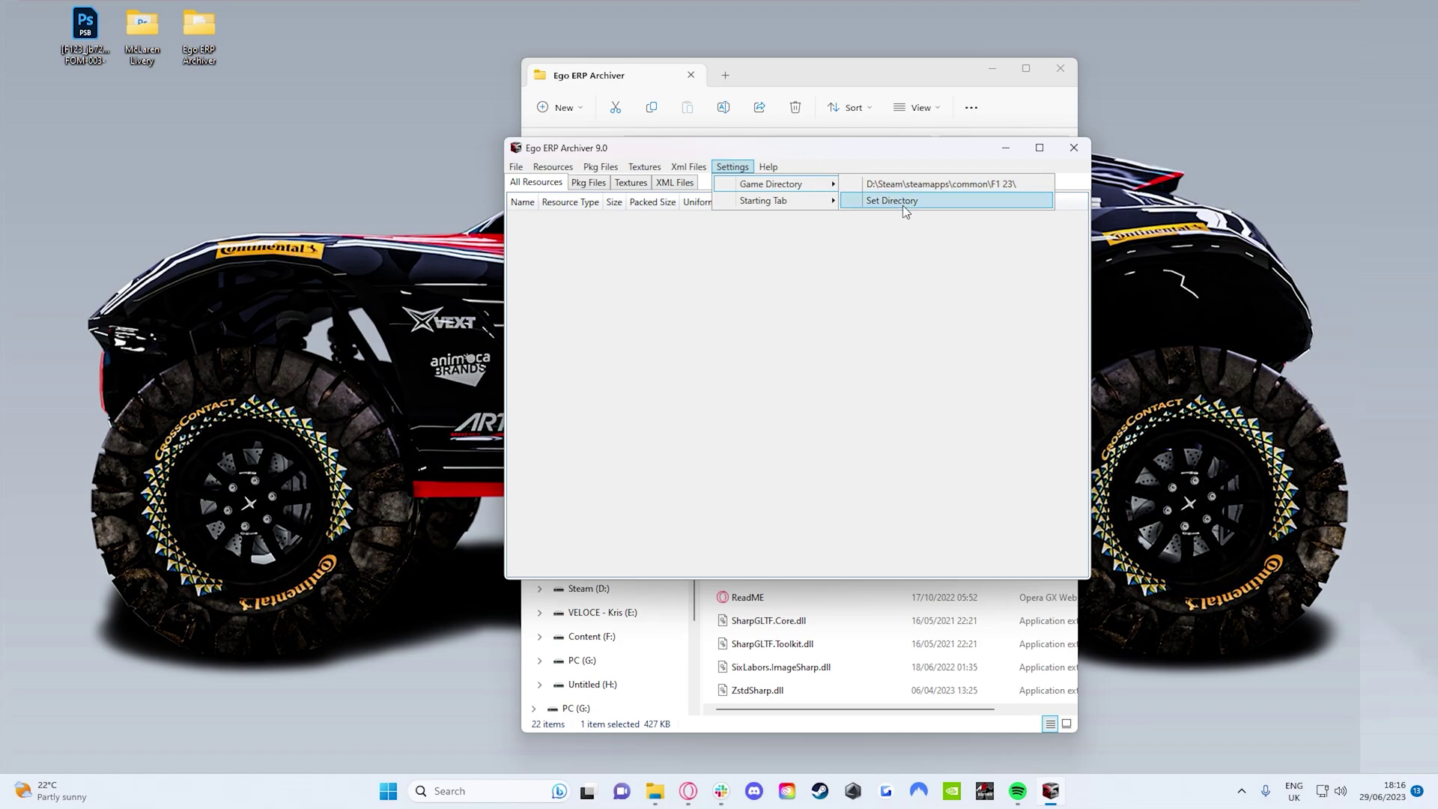
pyautogui.click(901, 202)
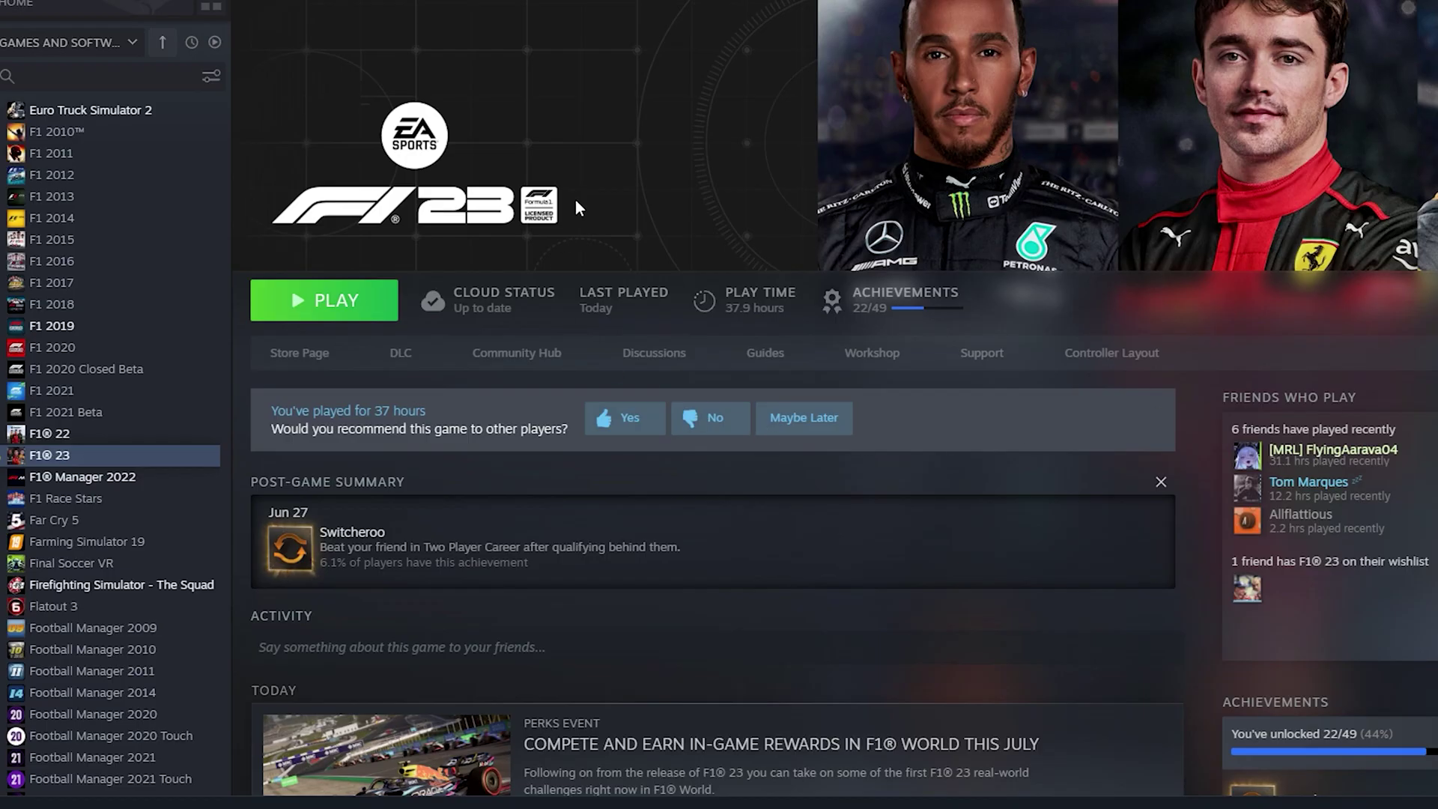
# - Open the properties of F1 23 in the Steam library and browse to its installed files
pyautogui.rightClick(173, 454)
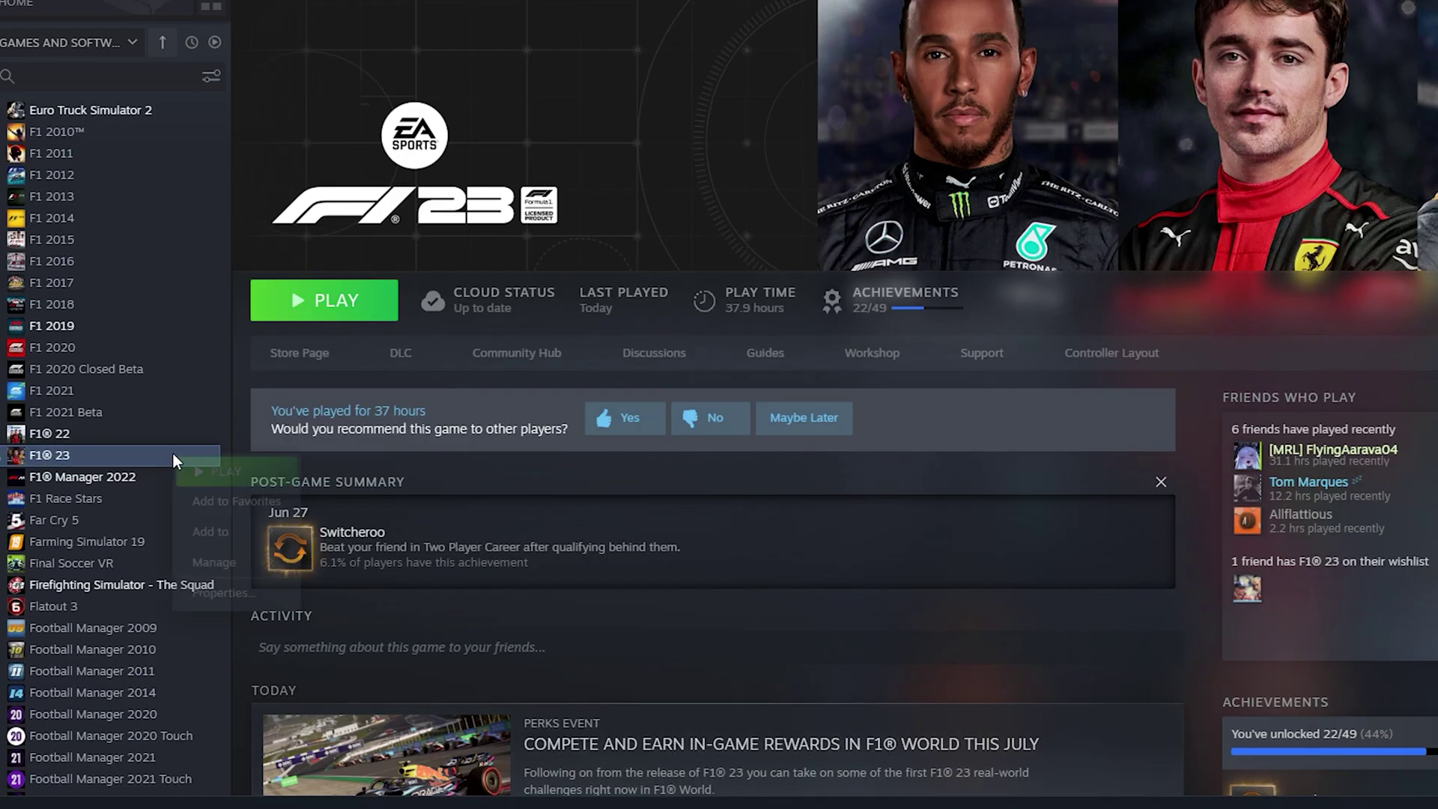
pyautogui.click(249, 593)
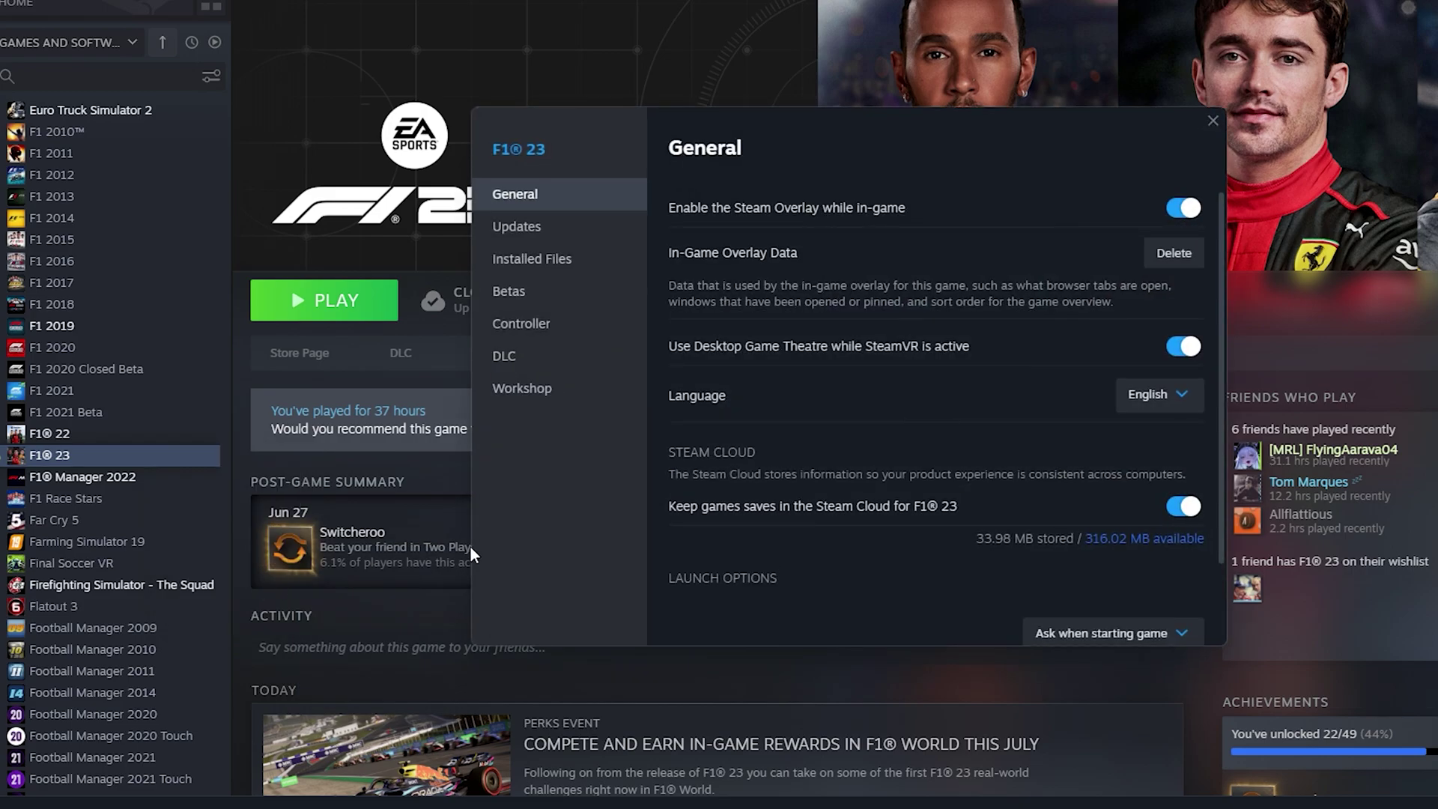
pyautogui.click(556, 241)
pyautogui.click(580, 271)
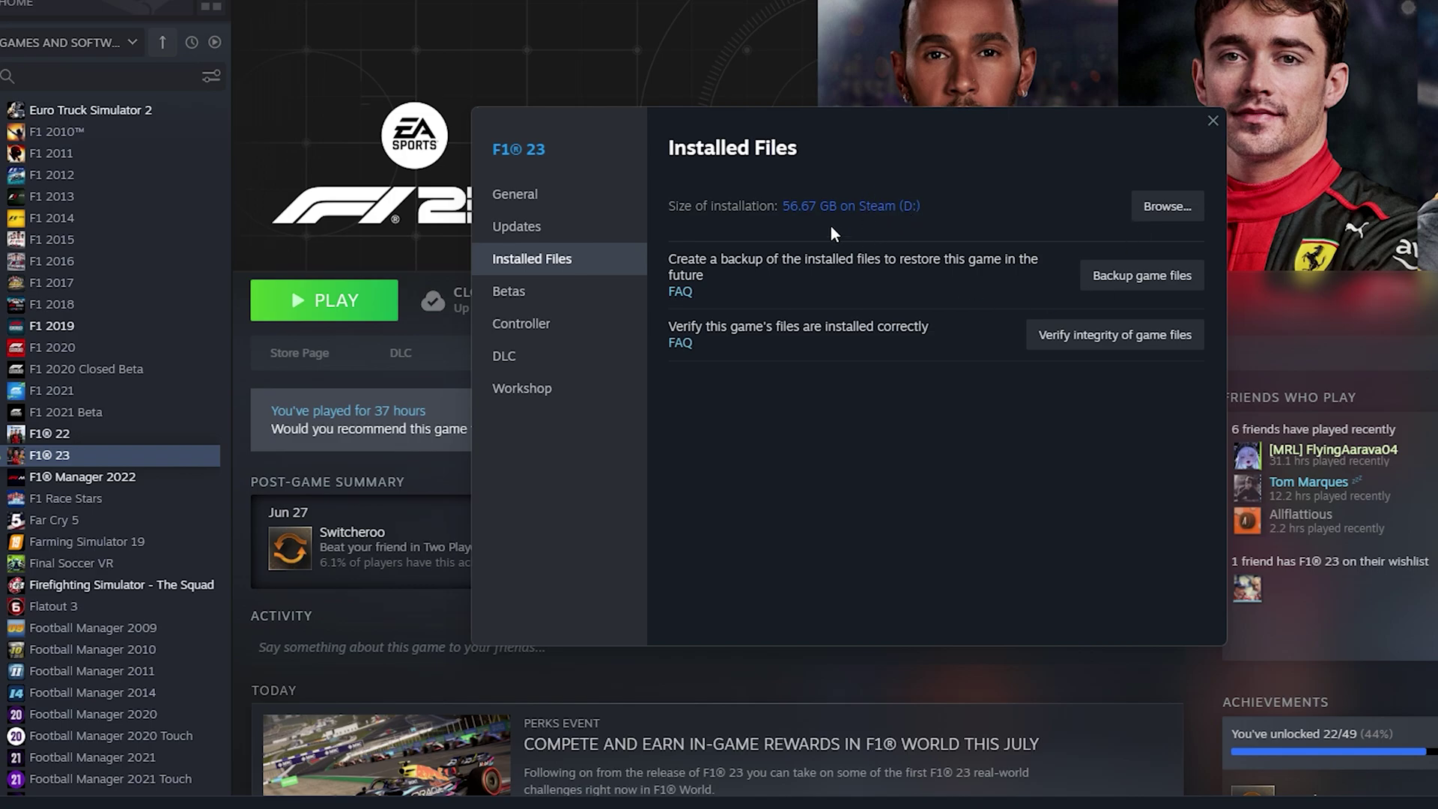
pyautogui.click(1164, 206)
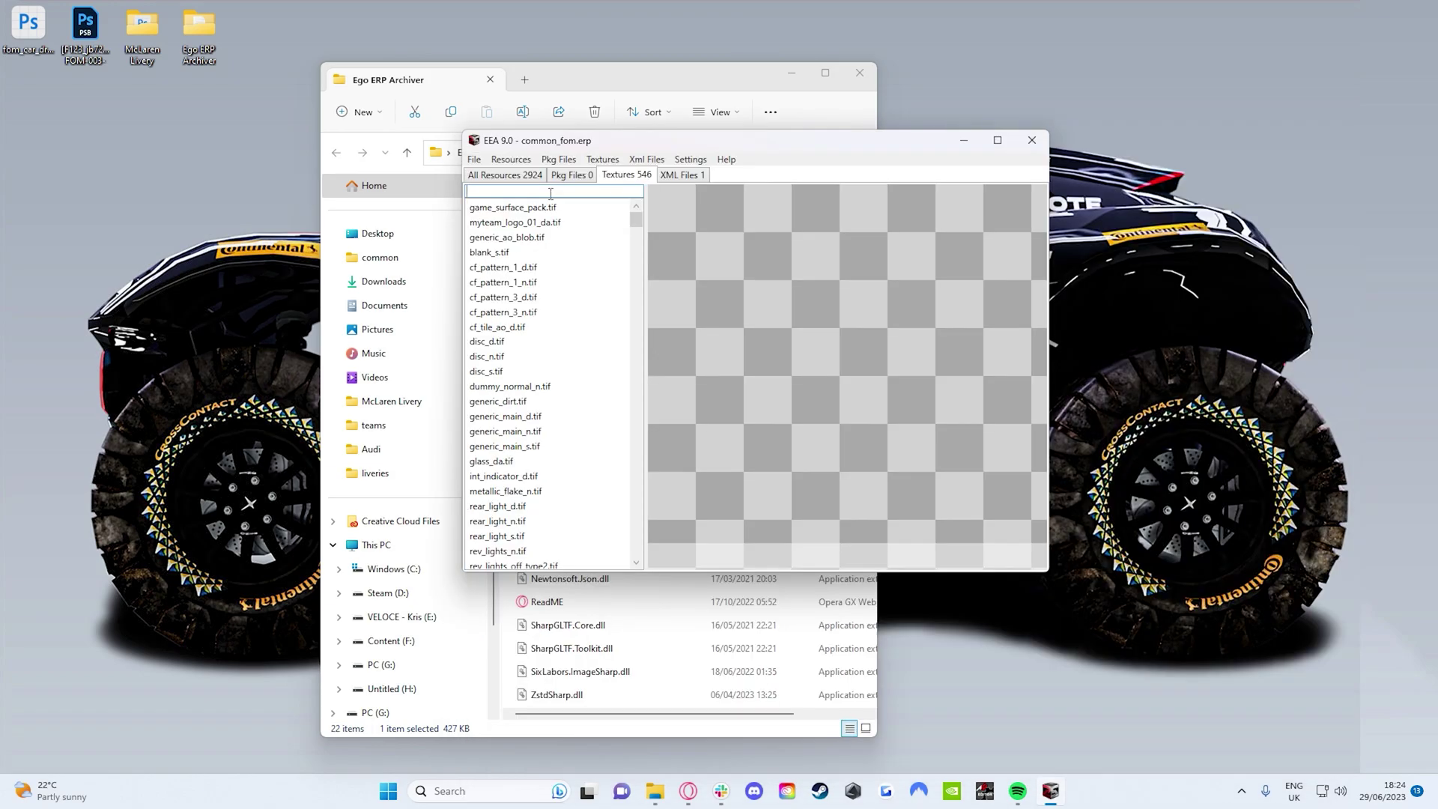
# - Filter the common_fom.erp textures by 7 and replace fom_car_driver_7.tif with the Number DDS file from McLaren Livery
pyautogui.write('7')
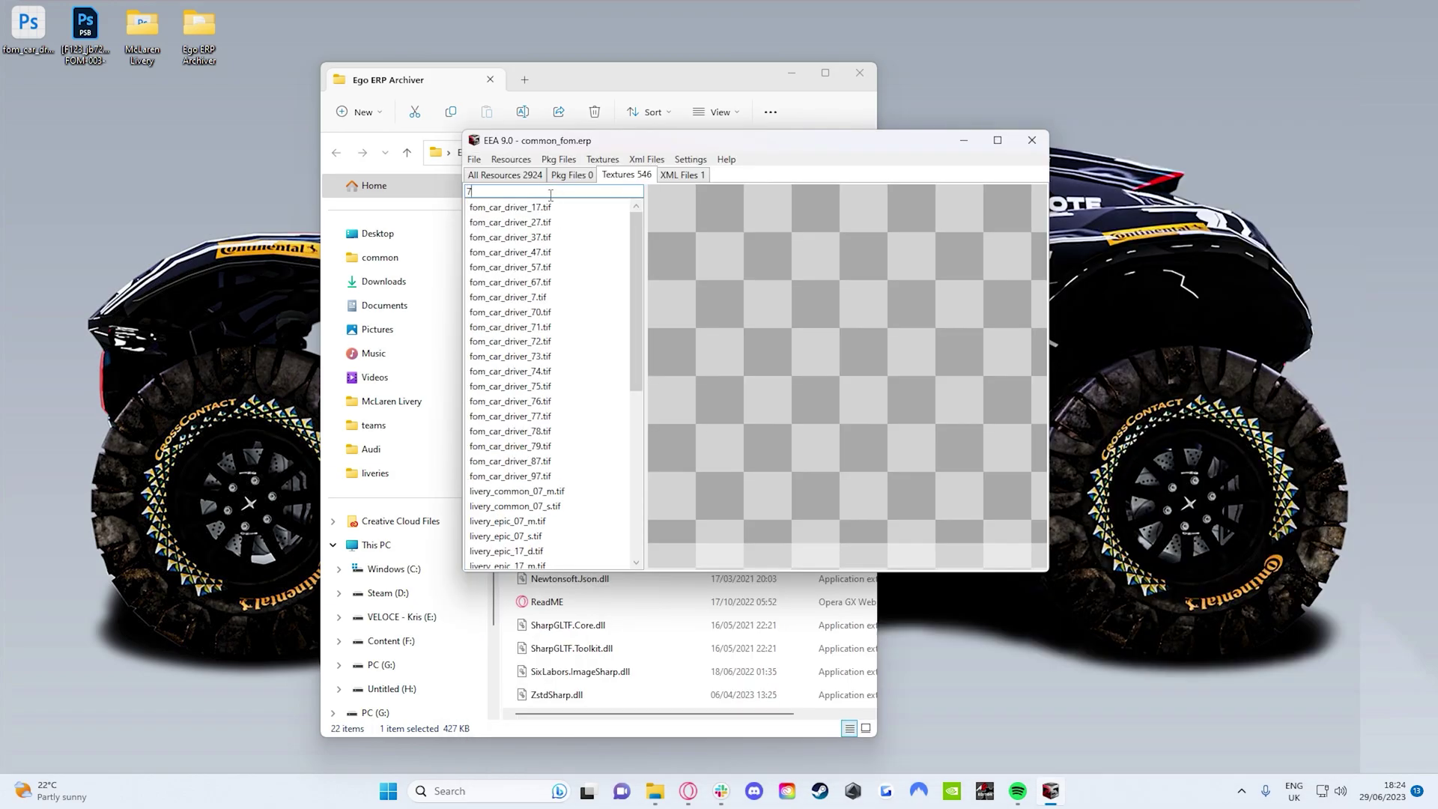
pyautogui.click(539, 297)
pyautogui.click(621, 192)
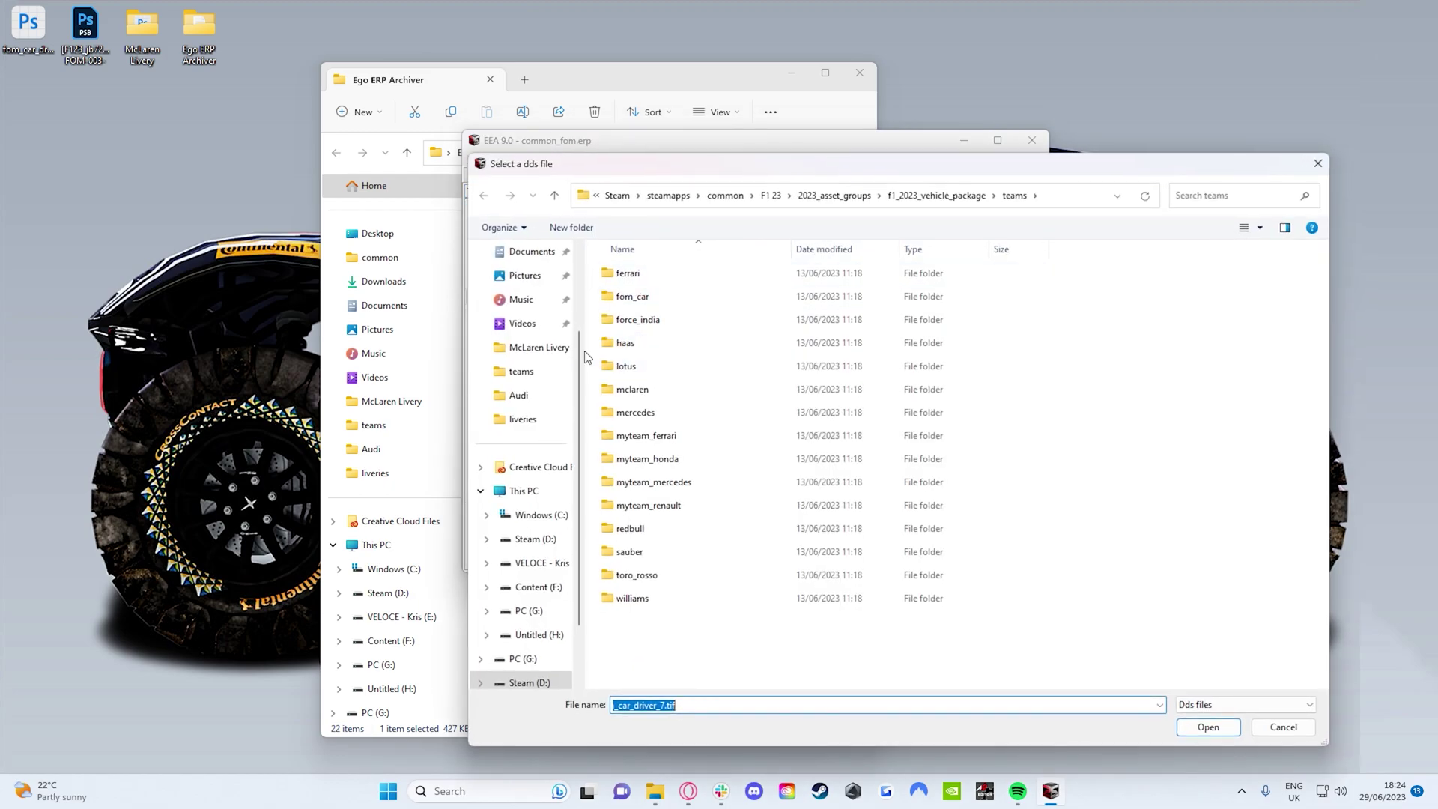
pyautogui.scroll(2, 527, 299)
pyautogui.click(531, 303)
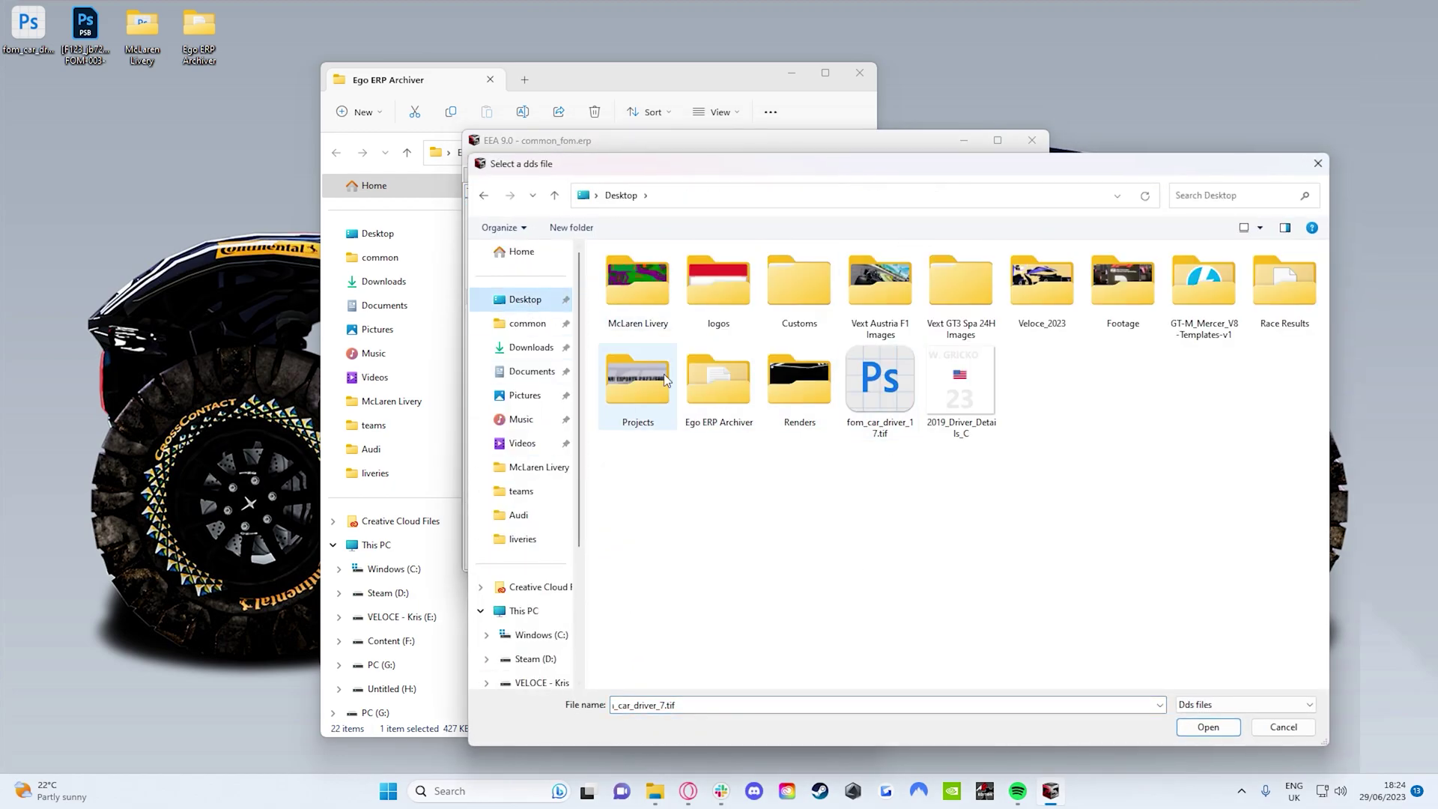
pyautogui.click(542, 470)
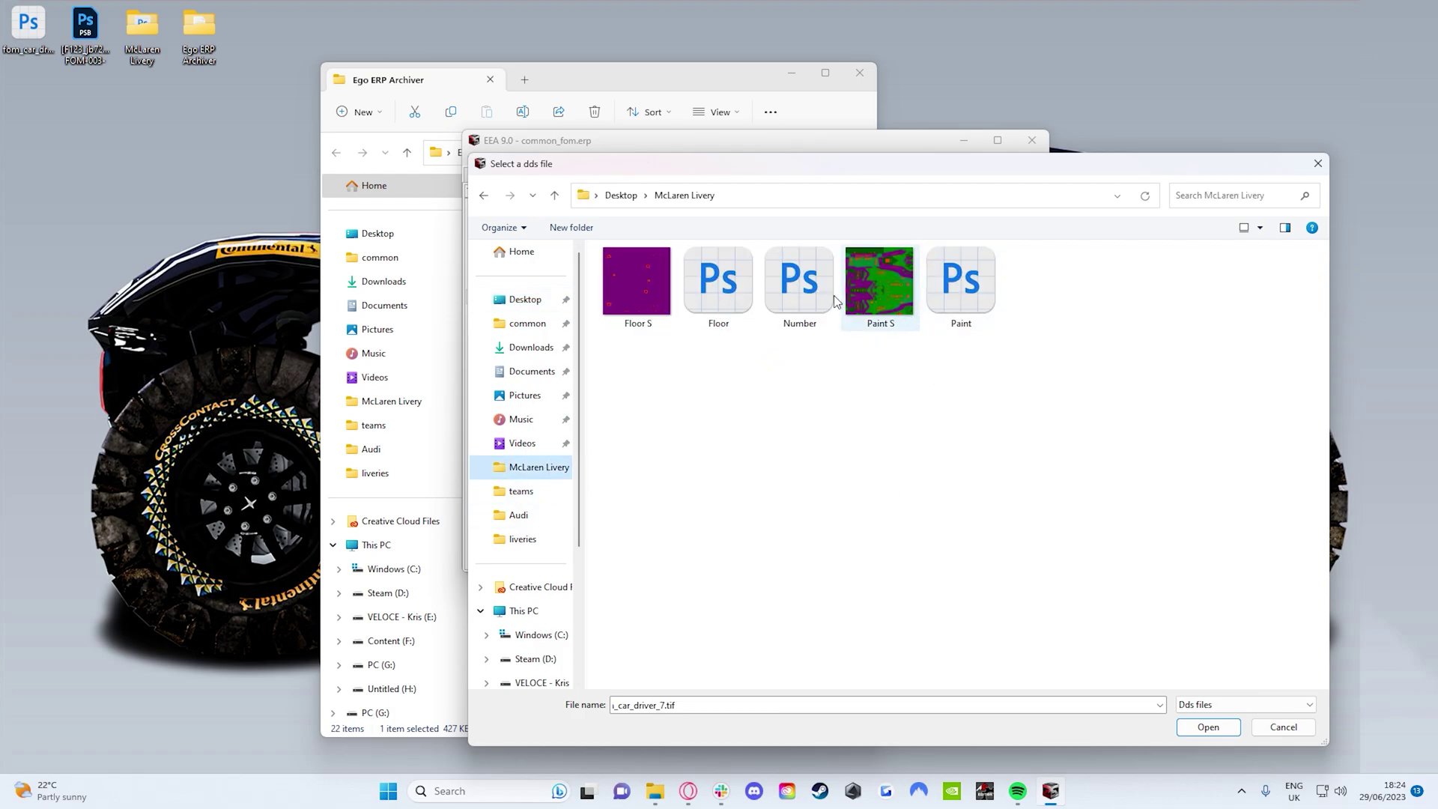
pyautogui.doubleClick(799, 284)
pyautogui.press('Return')
pyautogui.press('Return')
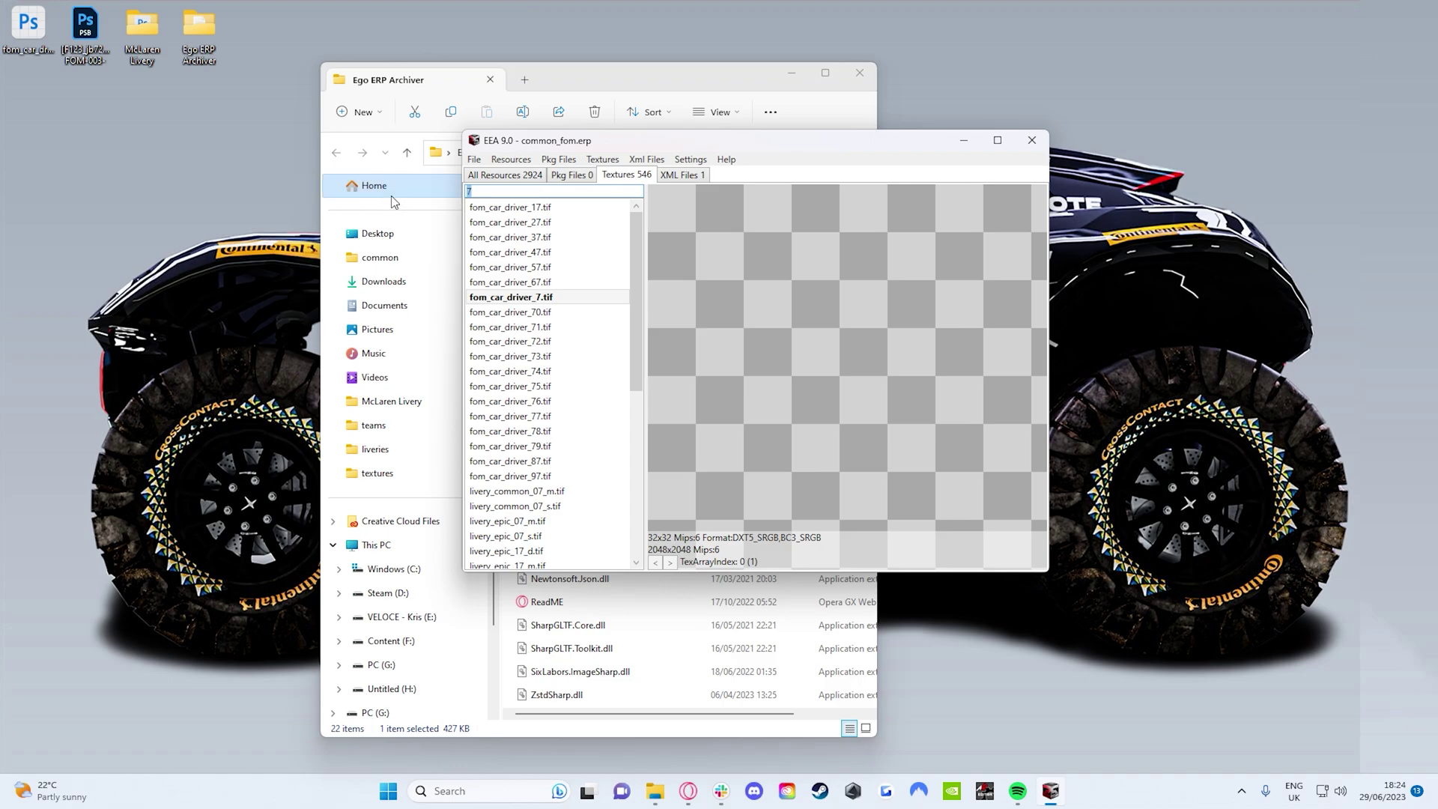
# - Filter the textures by audi and import the Paint DDS file from McLaren Livery into livery_audi_01_d.tif
pyautogui.write('audi')
pyautogui.click(500, 208)
pyautogui.click(604, 167)
pyautogui.click(614, 194)
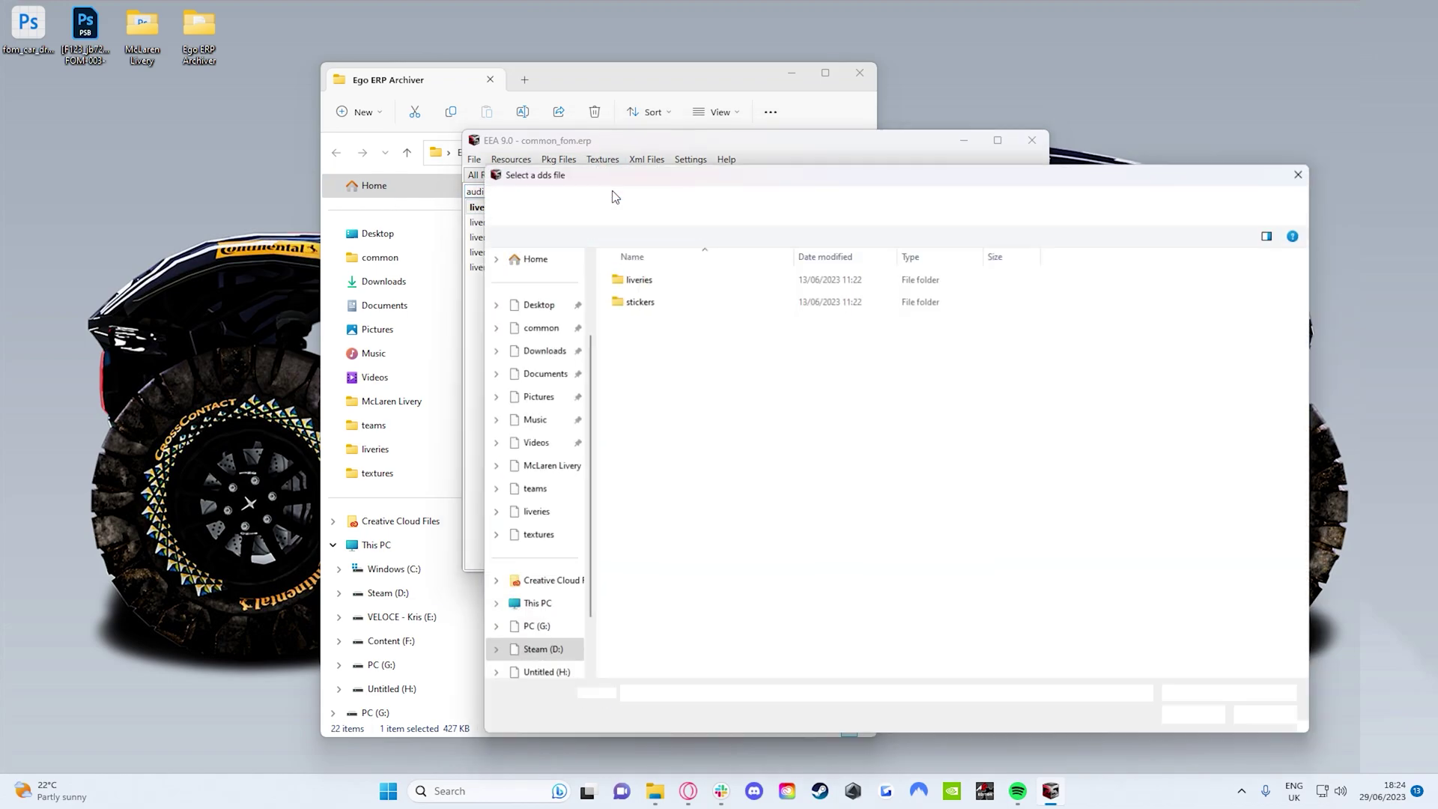
pyautogui.click(539, 347)
pyautogui.doubleClick(942, 307)
pyautogui.press('Return')
pyautogui.press('Return')
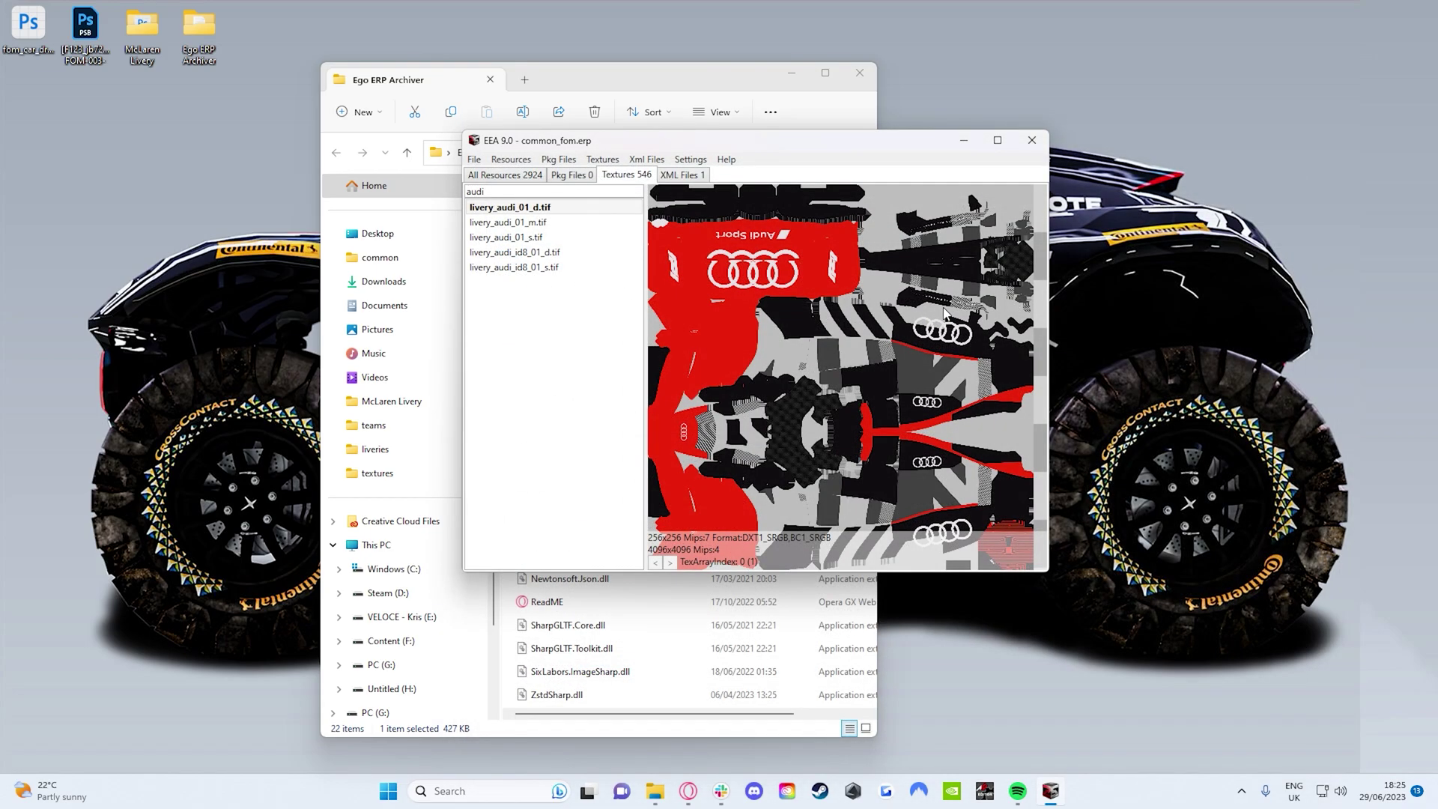
# - Import the Paint S DDS file from McLaren Livery into the livery_audi_01_s.tif texture
pyautogui.press('Down')
pyautogui.press('Down')
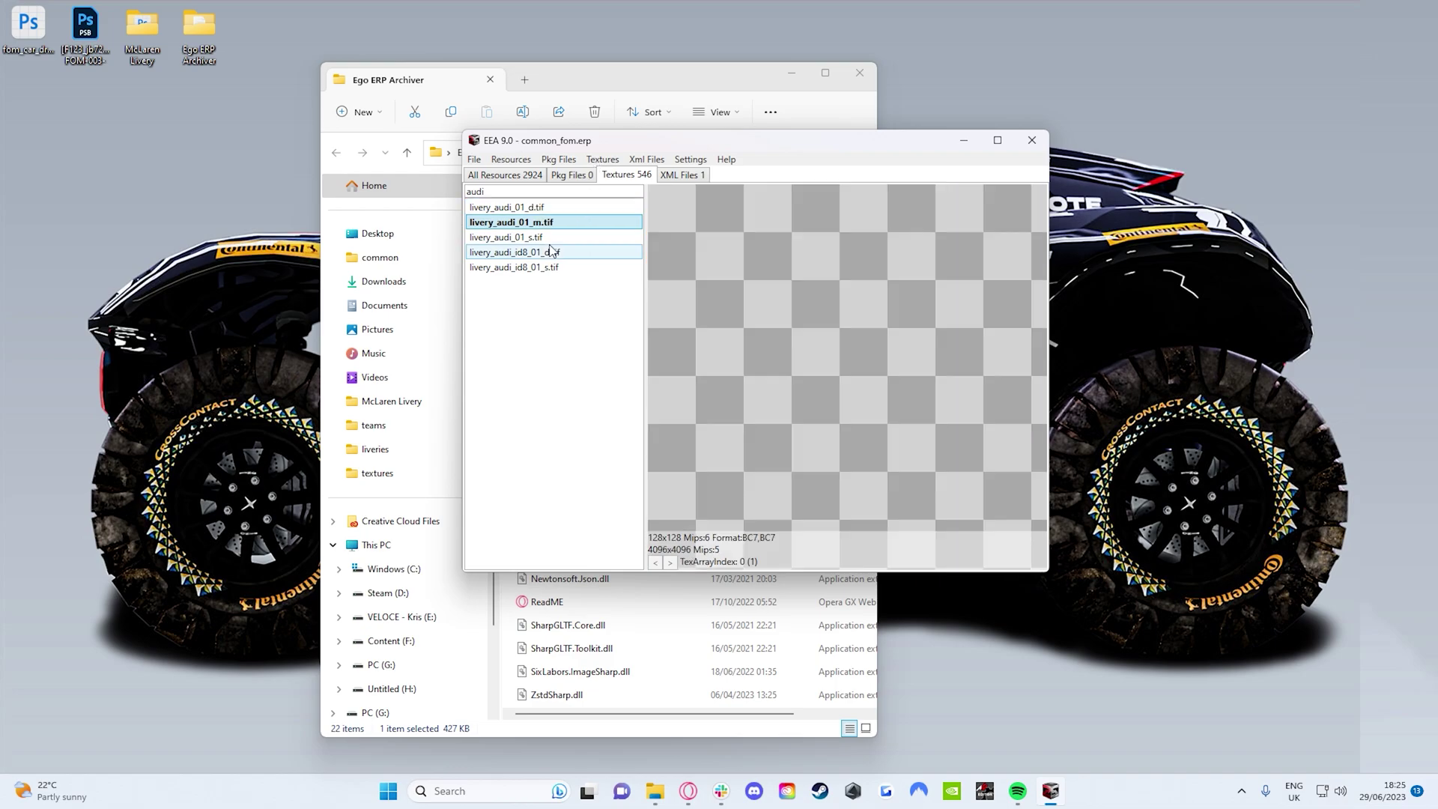
pyautogui.click(602, 160)
pyautogui.click(620, 193)
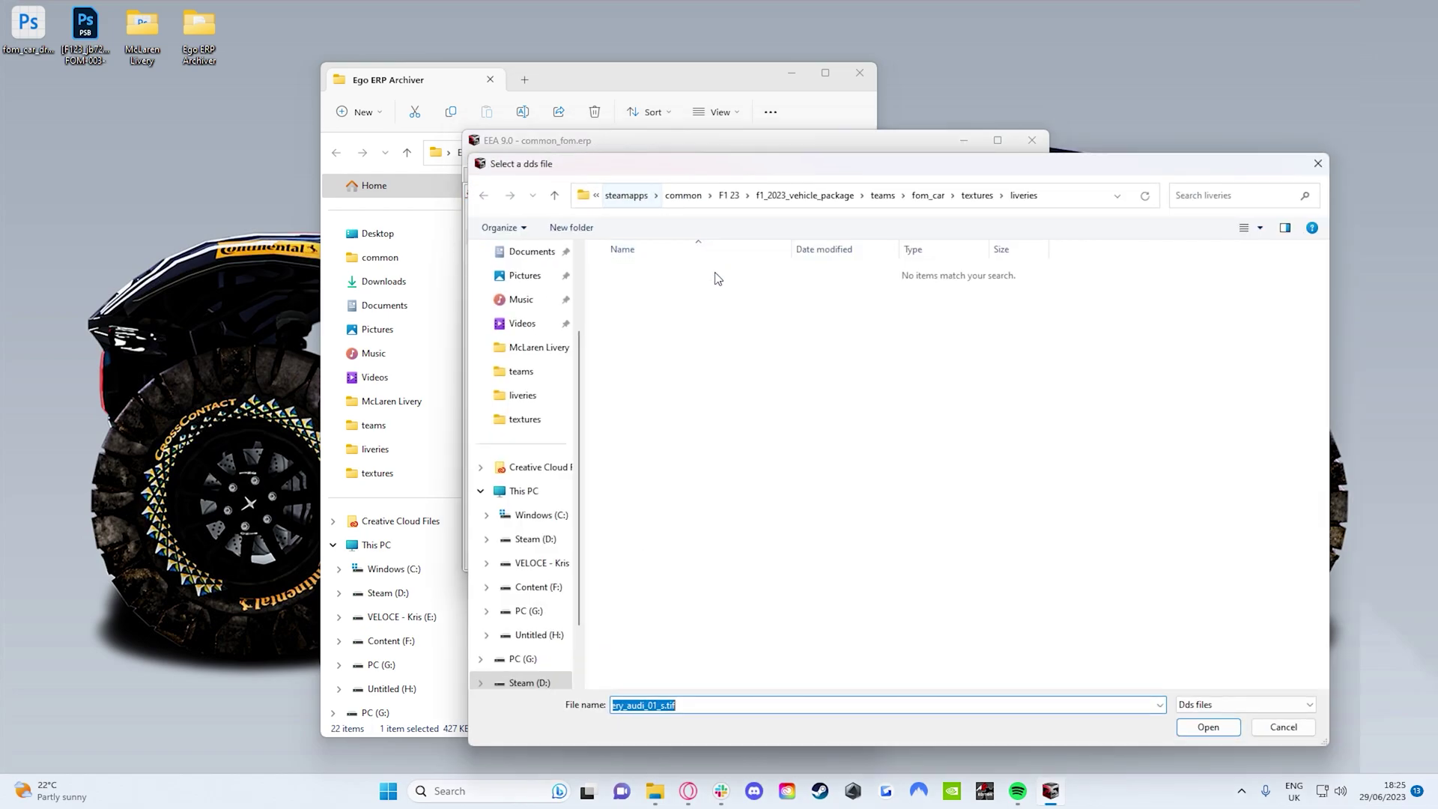
pyautogui.click(545, 352)
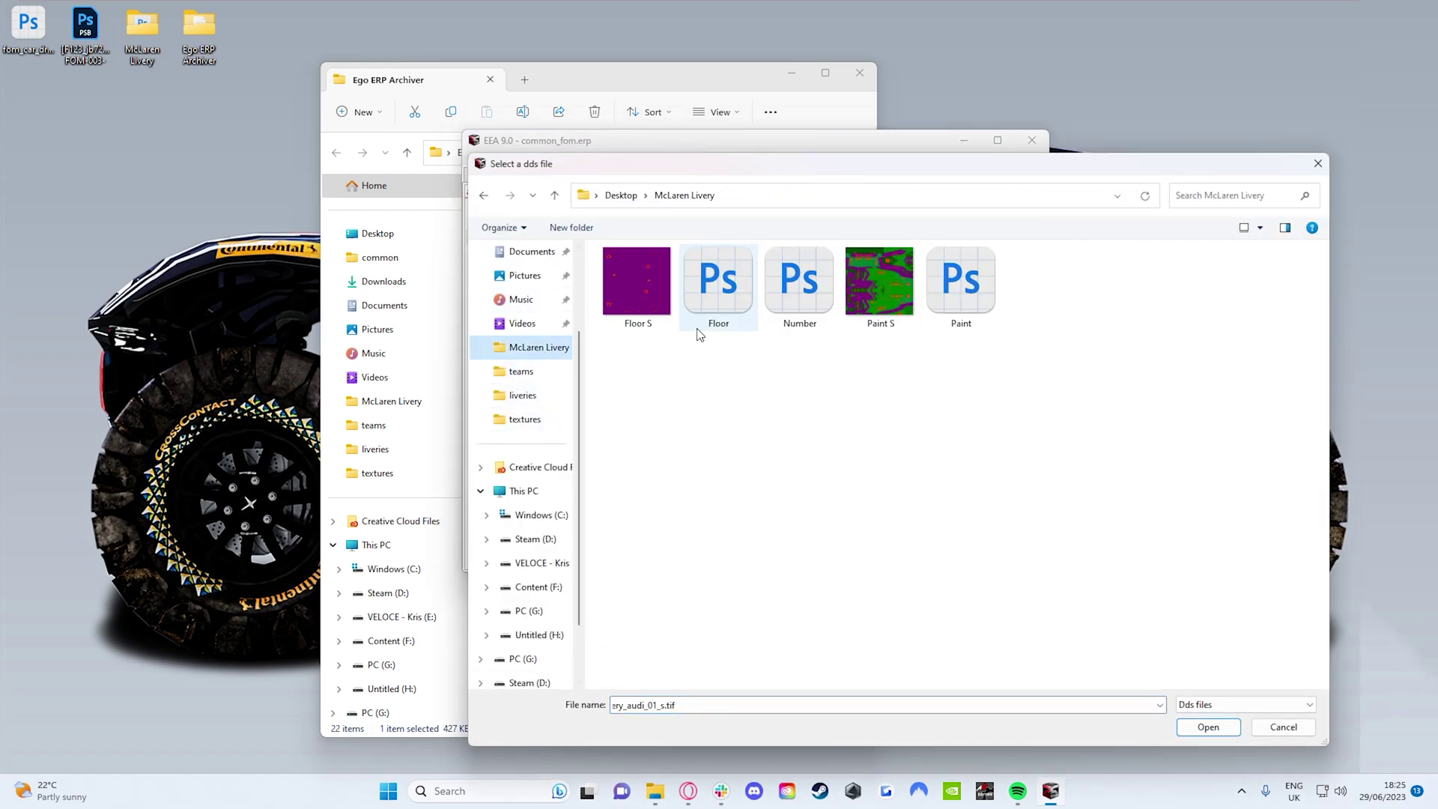
pyautogui.moveTo(766, 172)
pyautogui.mouseDown()
pyautogui.moveTo(788, 478)
pyautogui.moveTo(823, 337)
pyautogui.moveTo(857, 283)
pyautogui.moveTo(808, 188)
pyautogui.moveTo(810, 363)
pyautogui.moveTo(810, 188)
pyautogui.moveTo(739, 285)
pyautogui.moveTo(705, 221)
pyautogui.moveTo(707, 191)
pyautogui.mouseUp()
pyautogui.doubleClick(846, 320)
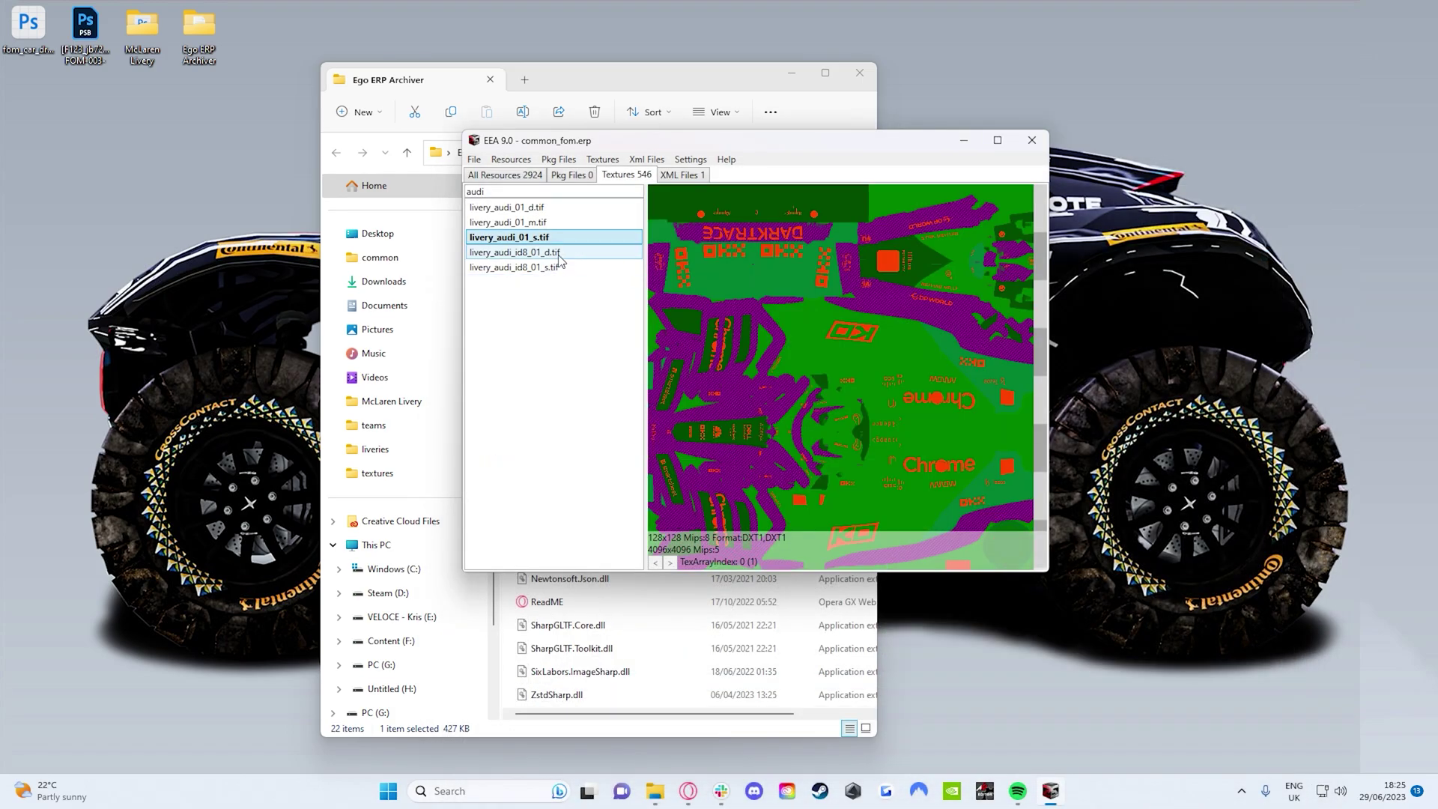
# - Import the Floor DDS file from McLaren Livery into livery_audi_id8_01_d.tif and save the archive over common_fom.erp in the teams folder
pyautogui.click(559, 252)
pyautogui.click(602, 159)
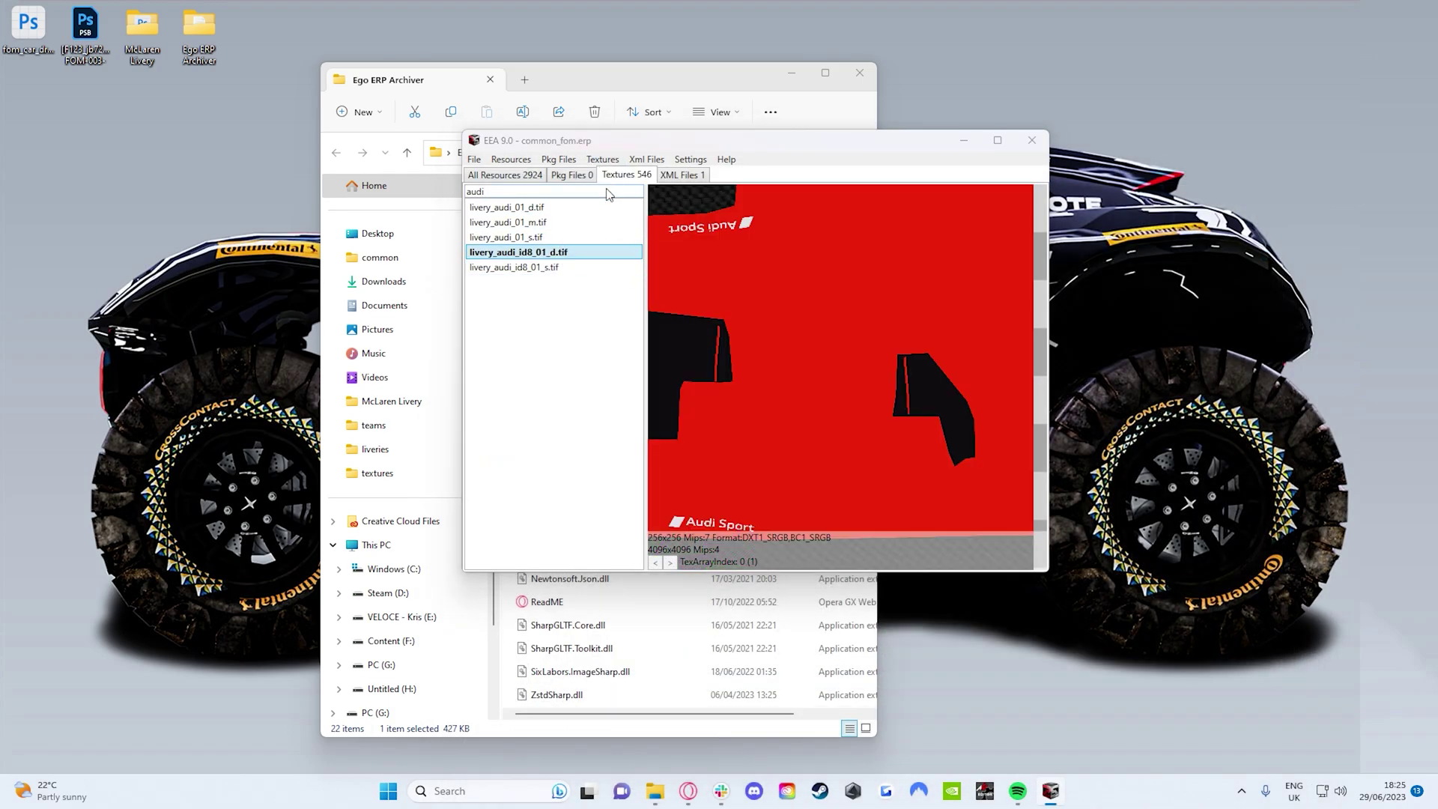
pyautogui.click(608, 177)
pyautogui.click(515, 365)
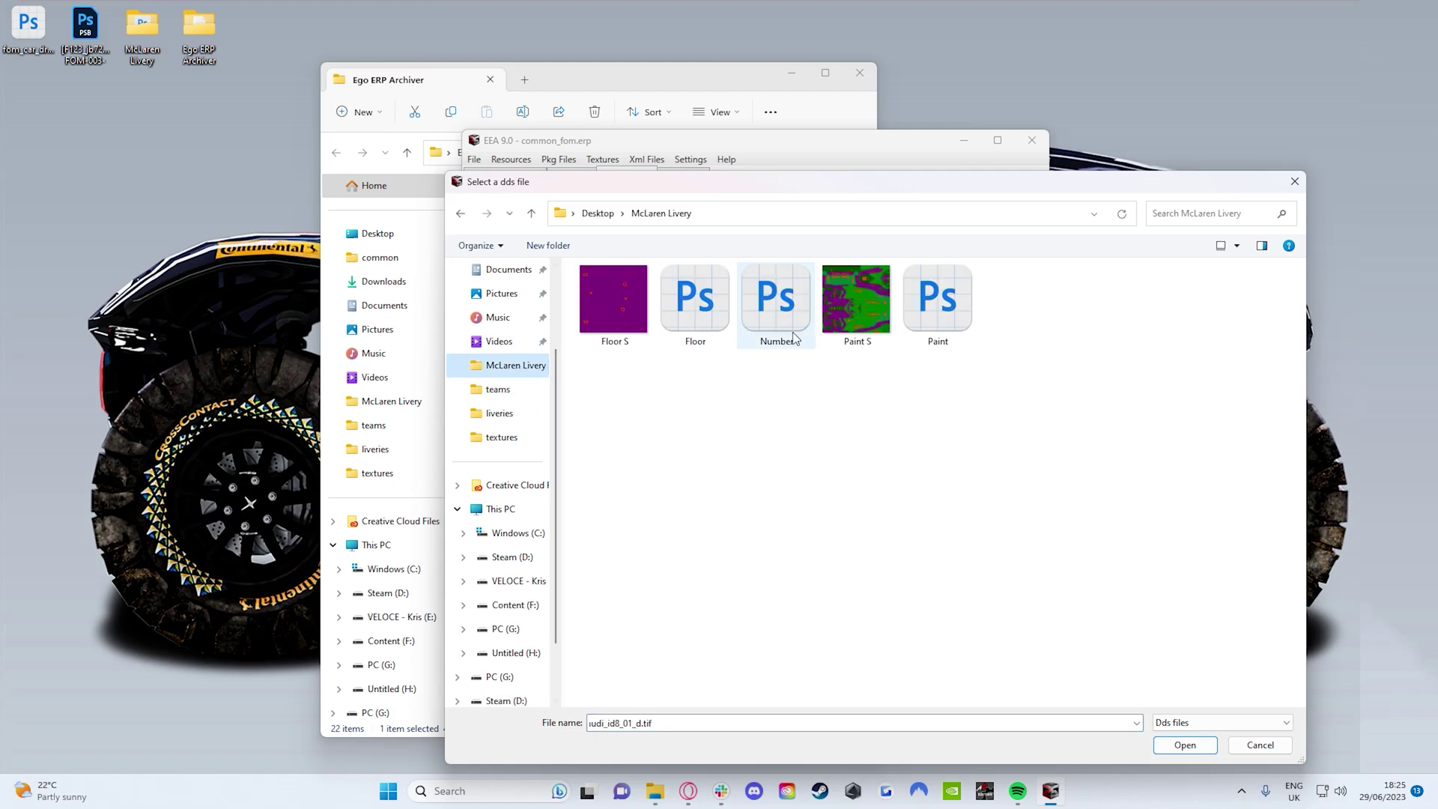
pyautogui.doubleClick(713, 311)
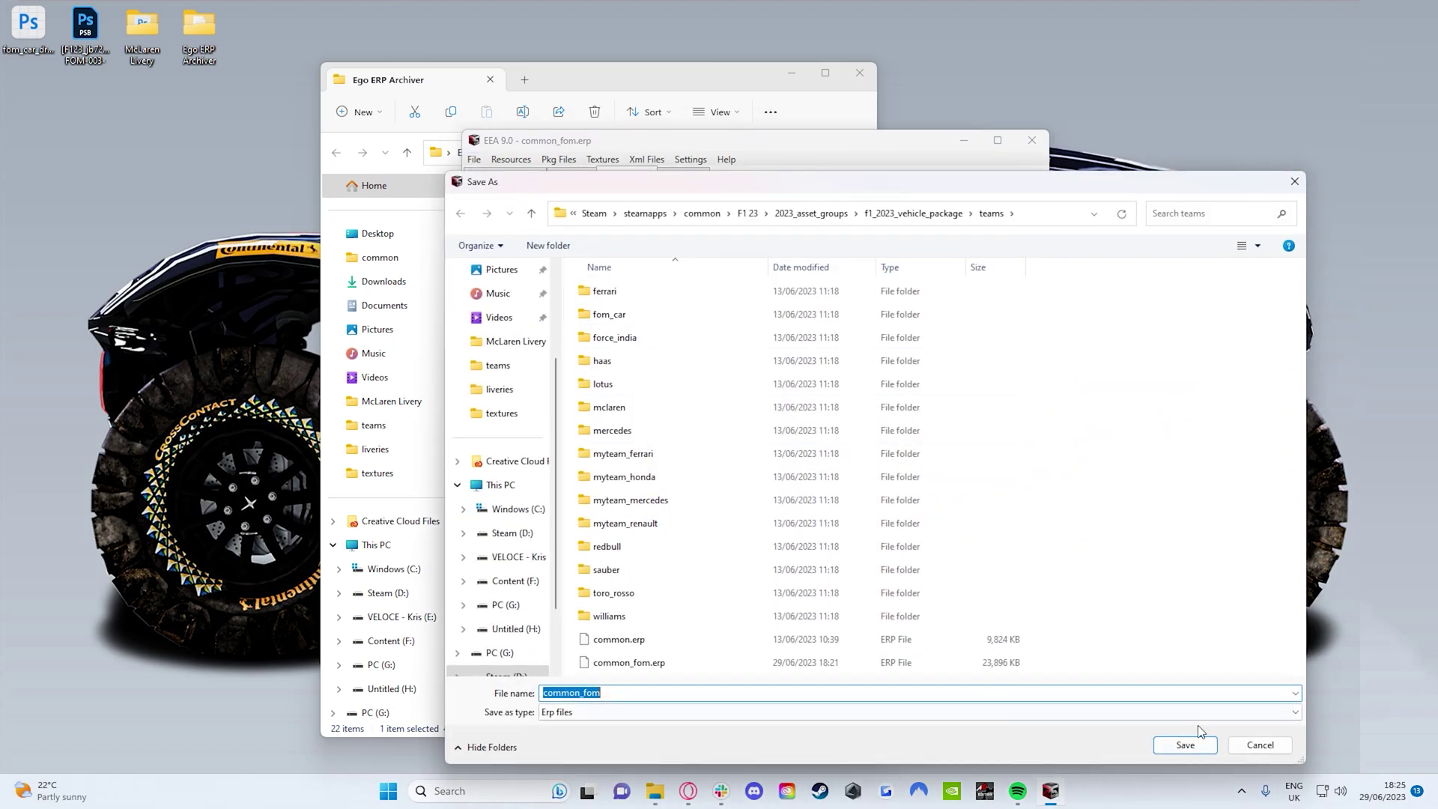
pyautogui.press('Return')
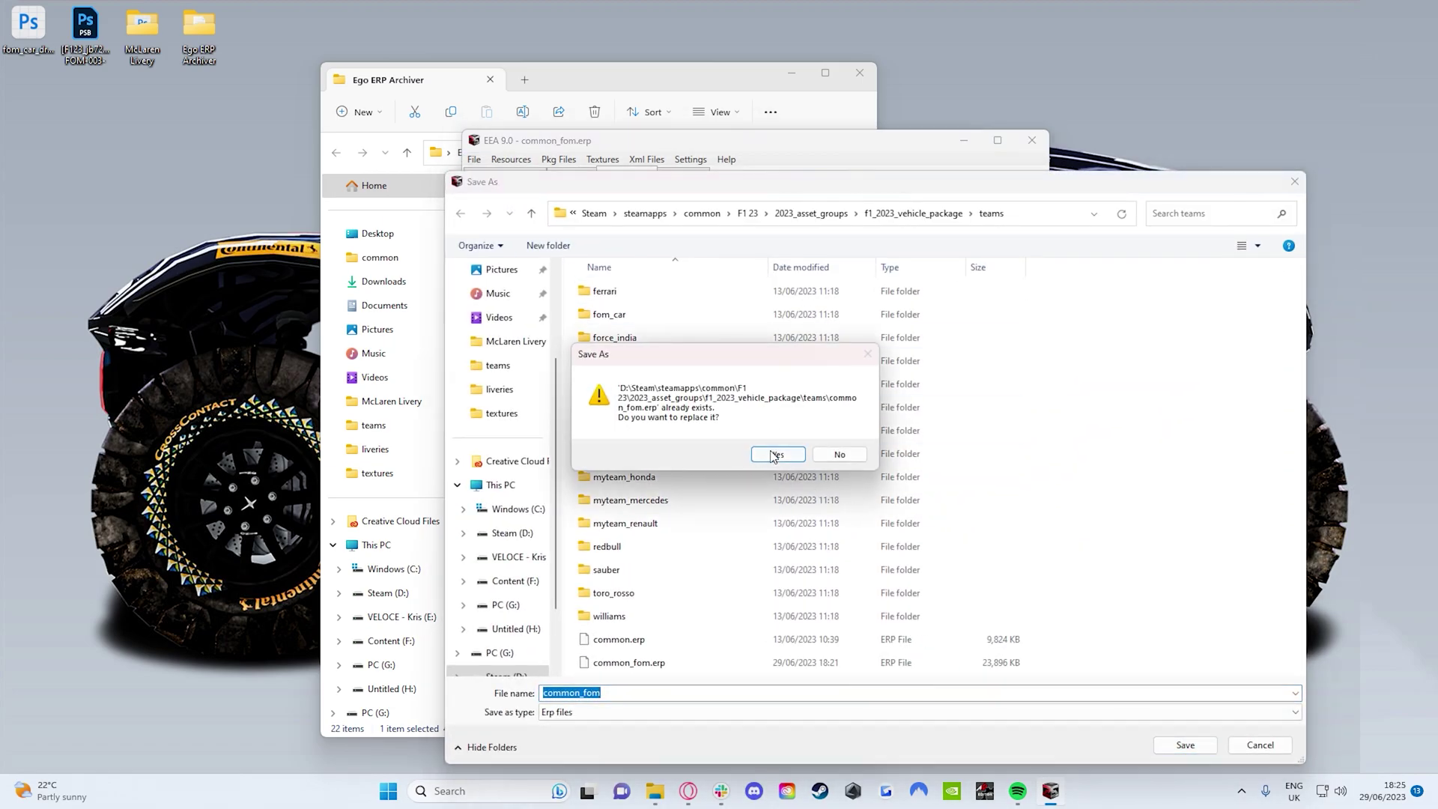
pyautogui.click(776, 454)
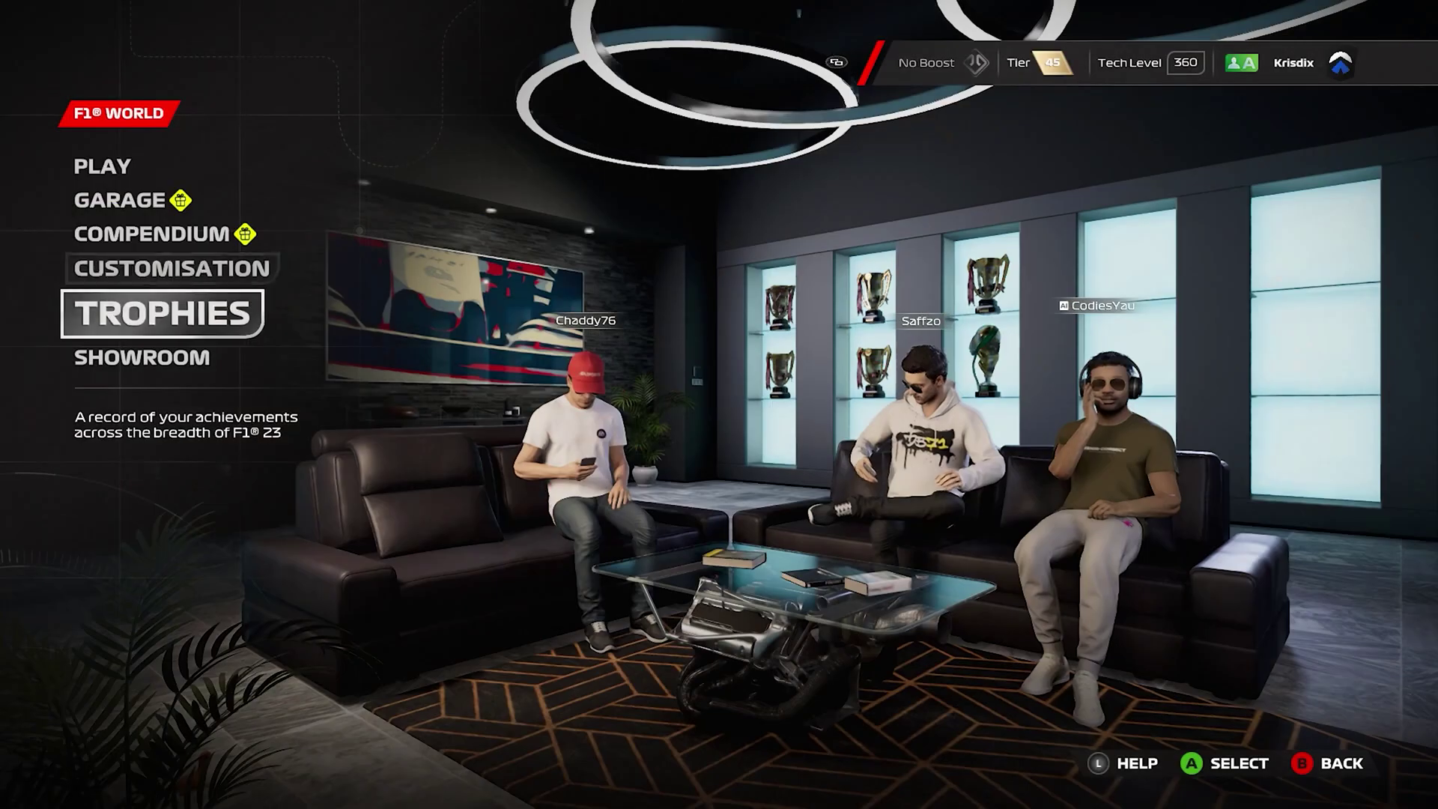
# - Switch to F1 23 and open the team's car liveries within its corporate customisation options
pyautogui.press('Down')
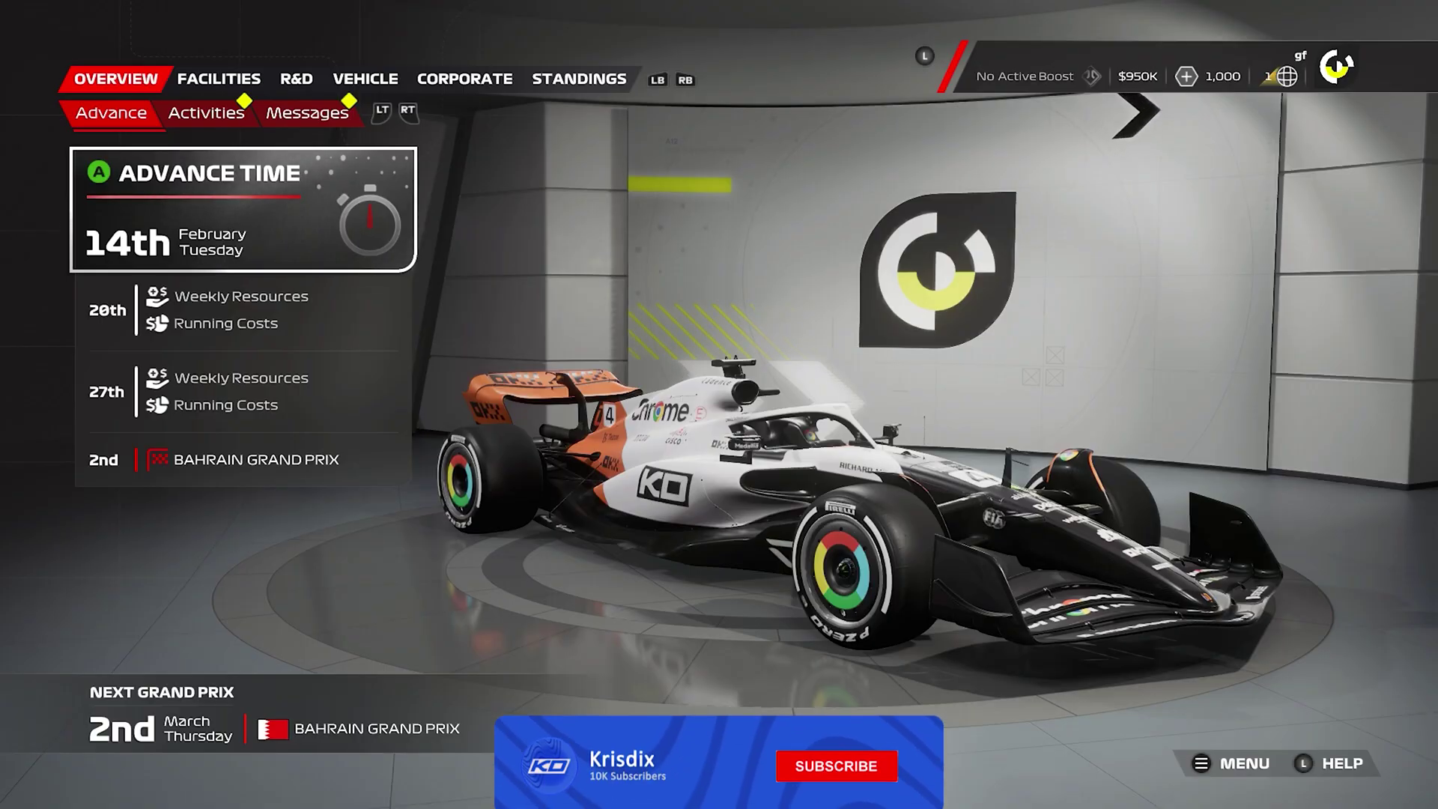
pyautogui.press('e')
pyautogui.press('e')
pyautogui.press('e')
pyautogui.press('e')
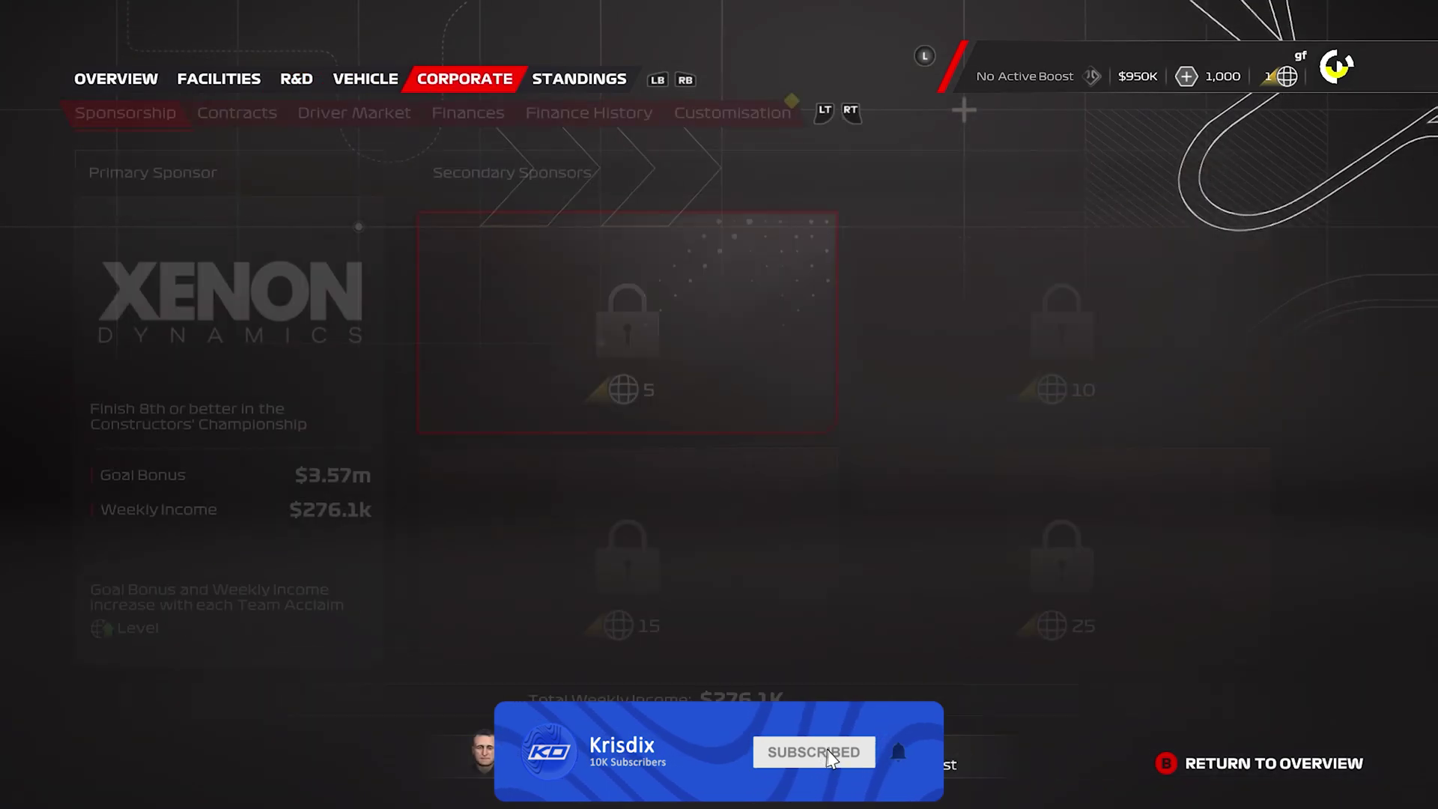
pyautogui.press(']')
pyautogui.press(']')
pyautogui.press(']')
pyautogui.press(']')
pyautogui.press(']')
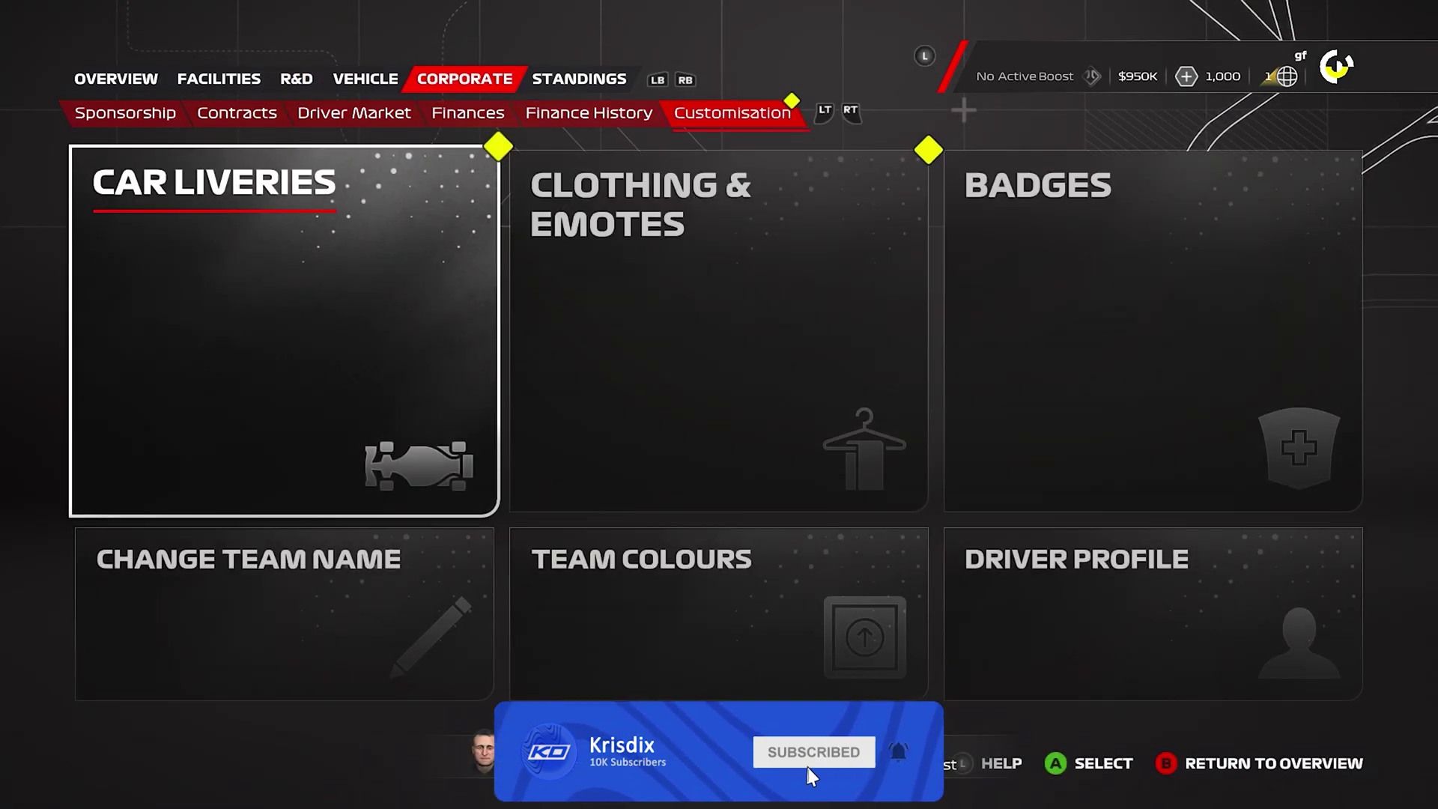
pyautogui.press('Return')
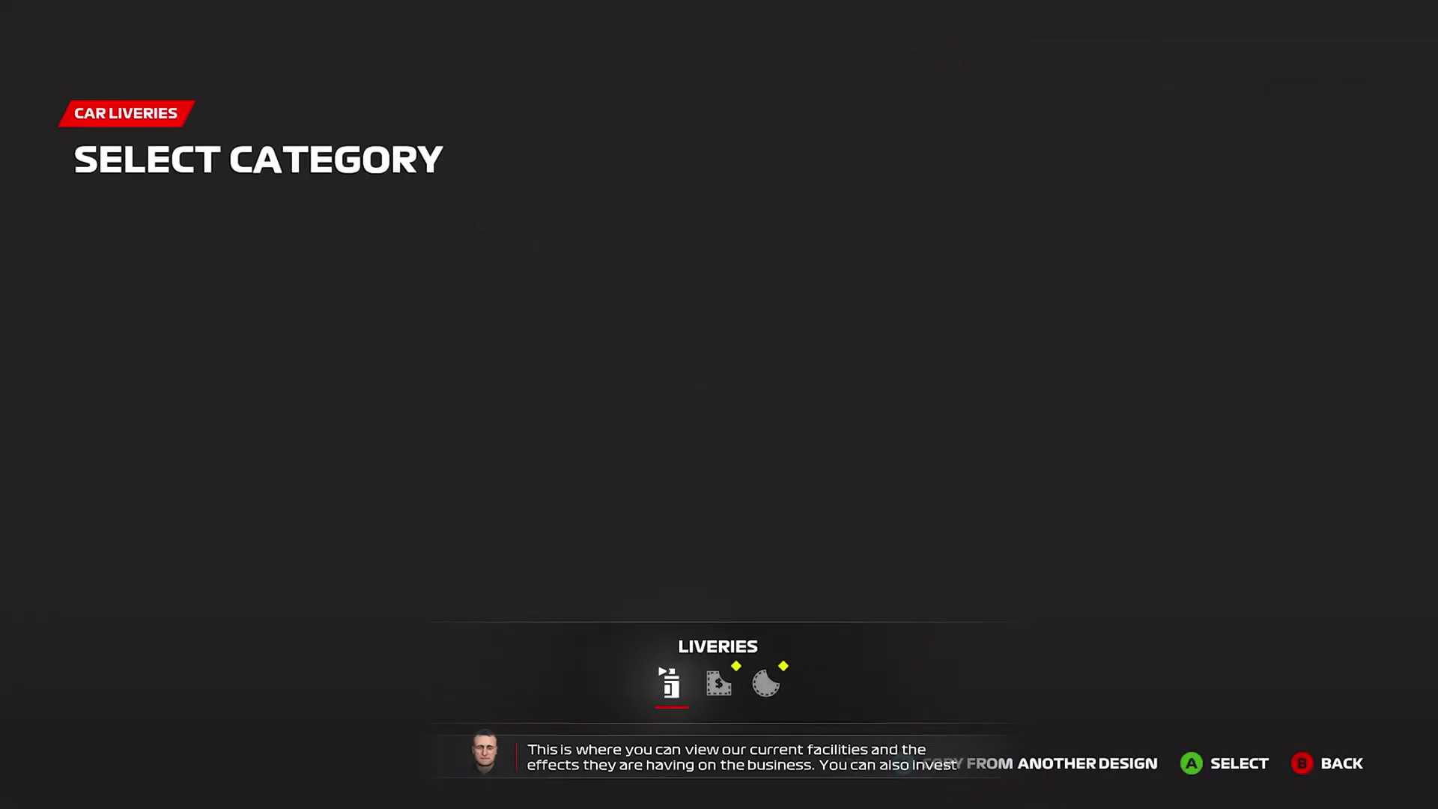